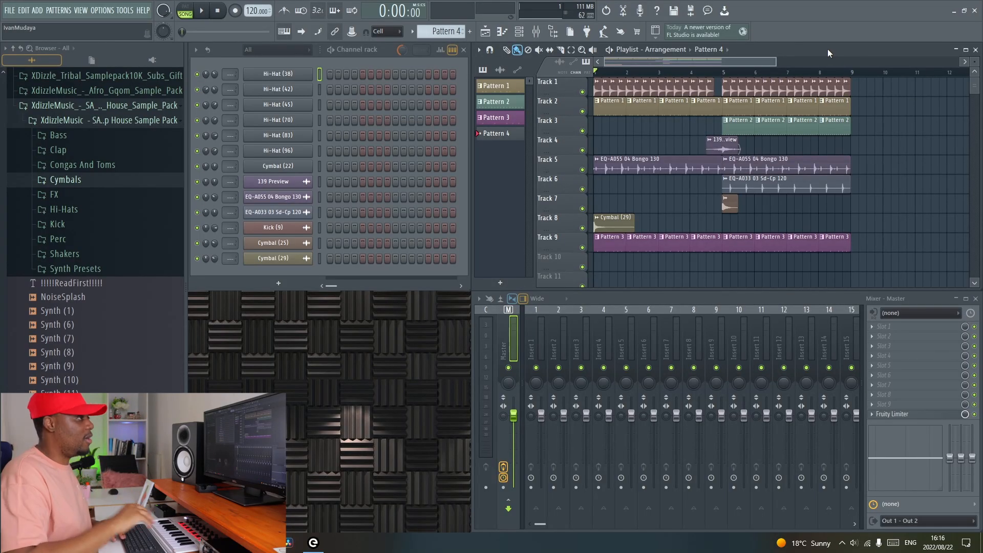
Play the existing drum arrangement from the start and stop playback.
key("space")
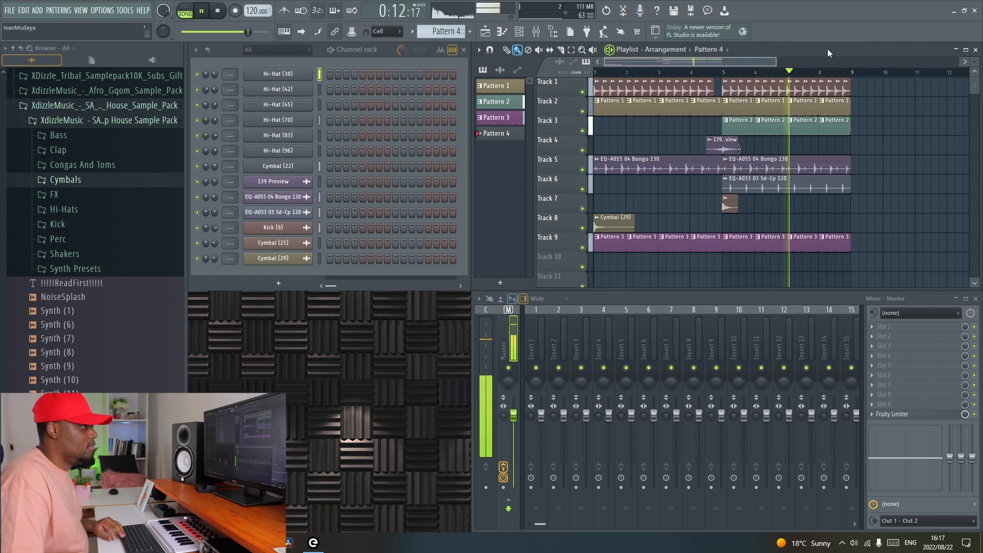
key("space")
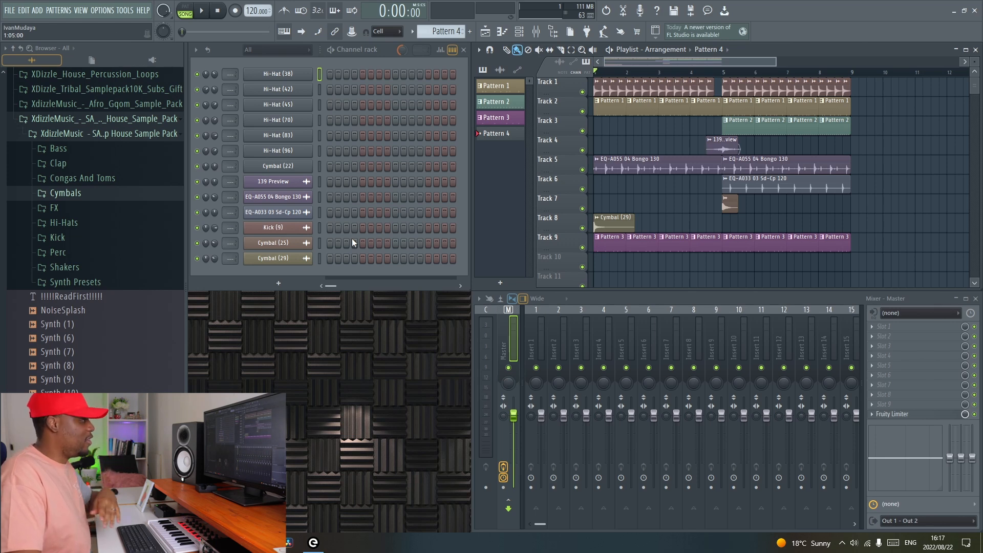
left_click(279, 284)
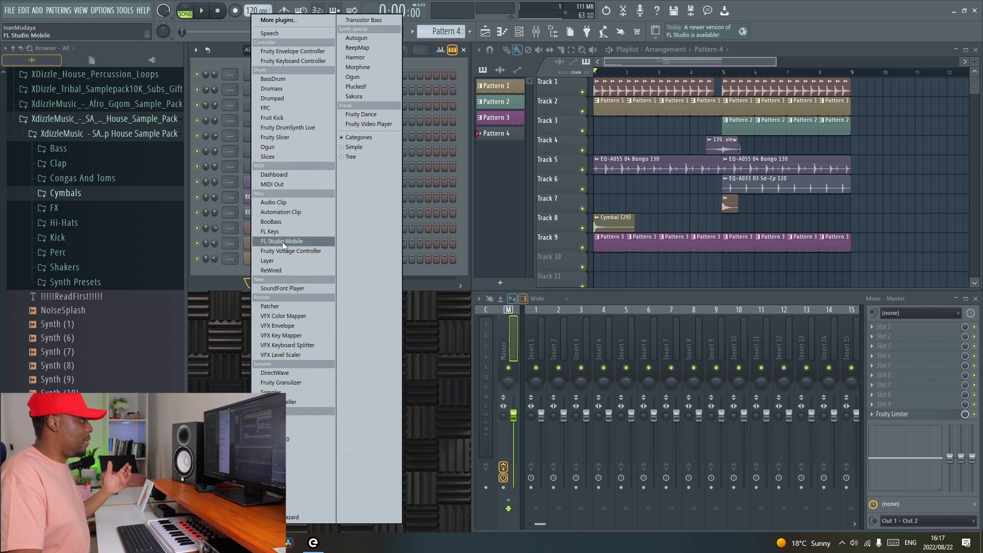
left_click(273, 430)
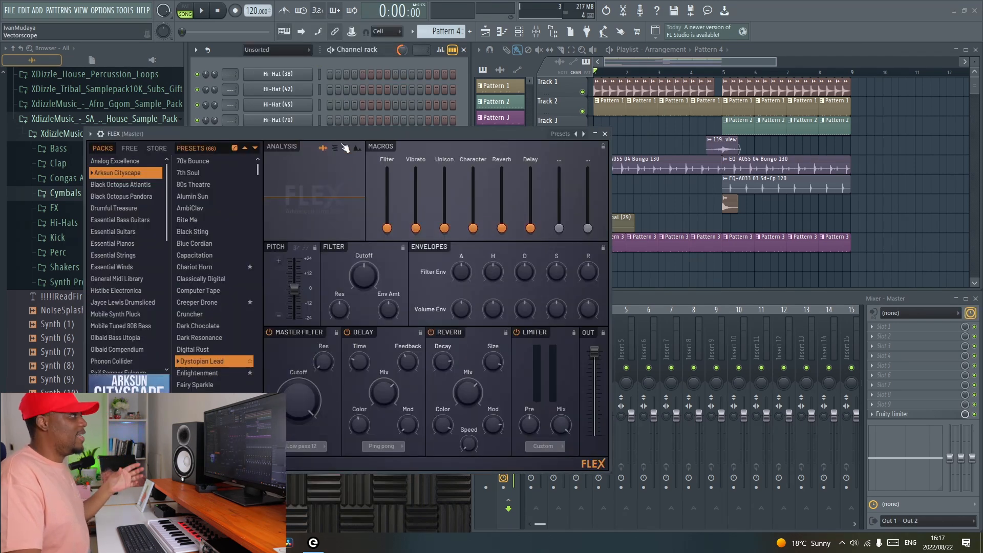
left_click_drag(344, 138, 380, 138)
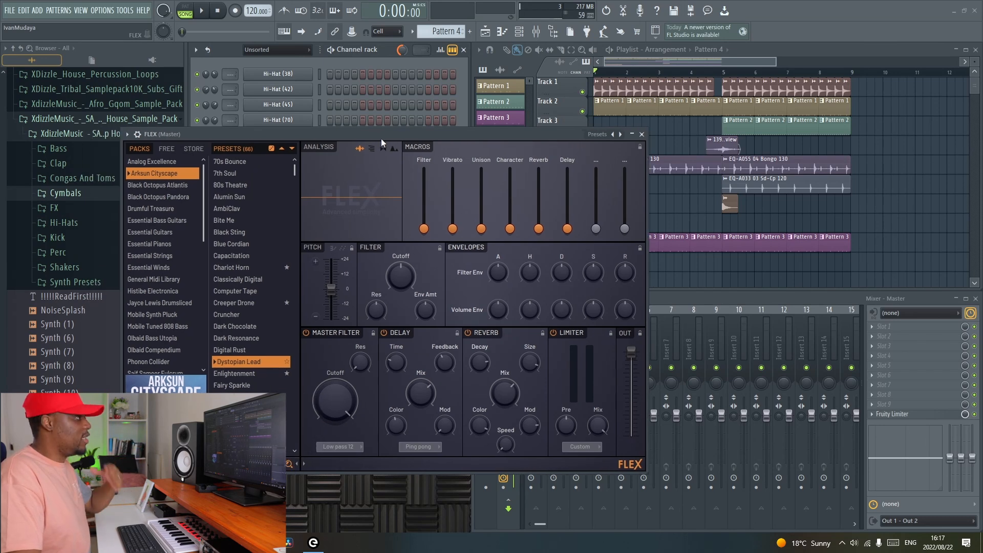
left_click(641, 135)
right_click(305, 183)
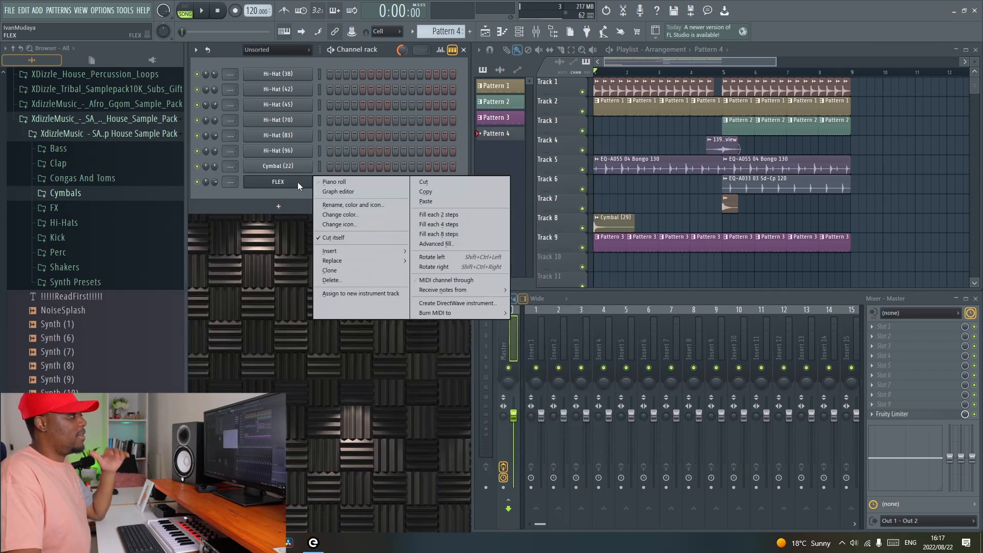
left_click(349, 281)
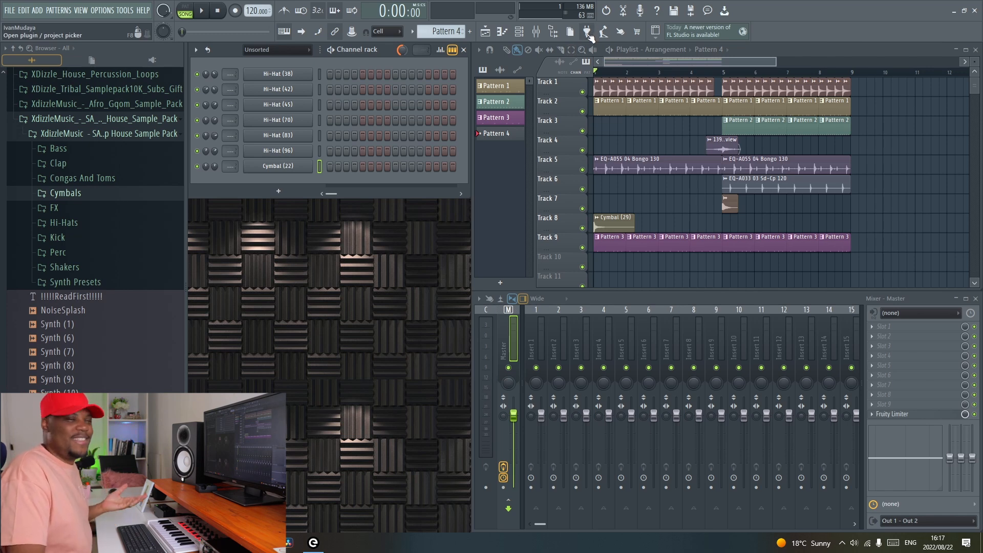
Add Sakura from the plugin picker to the empty Track 10 as an instrument track and close its plugin window.
left_click(587, 34)
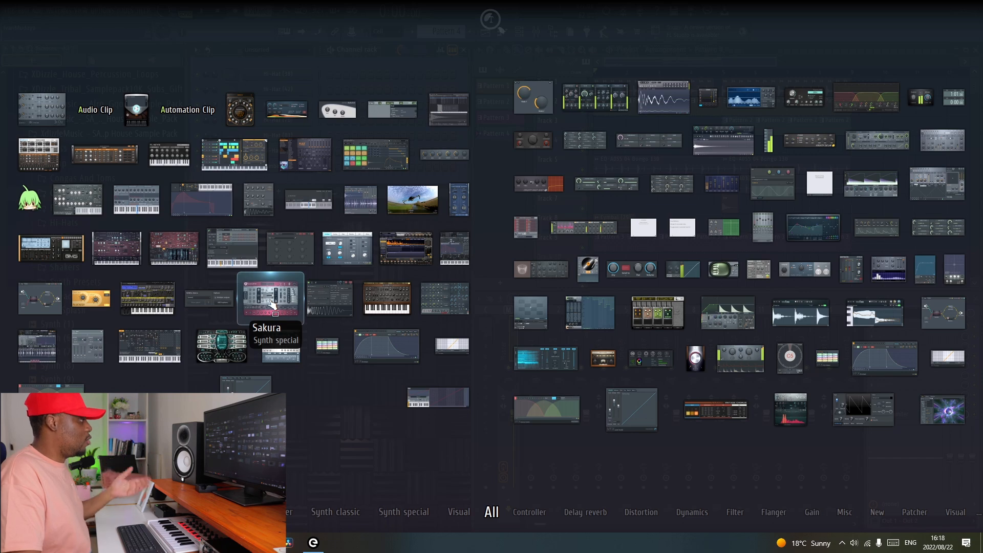
left_click_drag(270, 302, 563, 259)
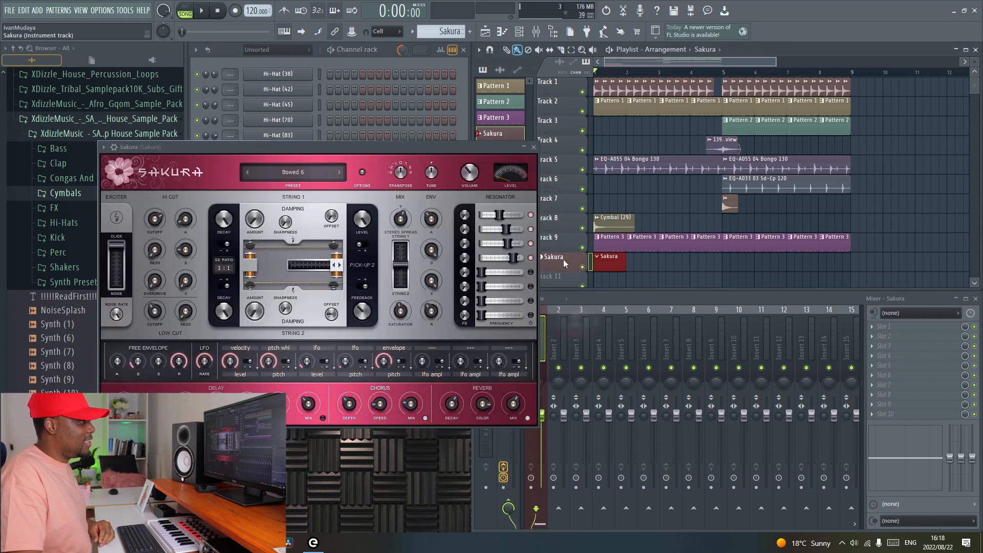
left_click_drag(437, 152, 433, 216)
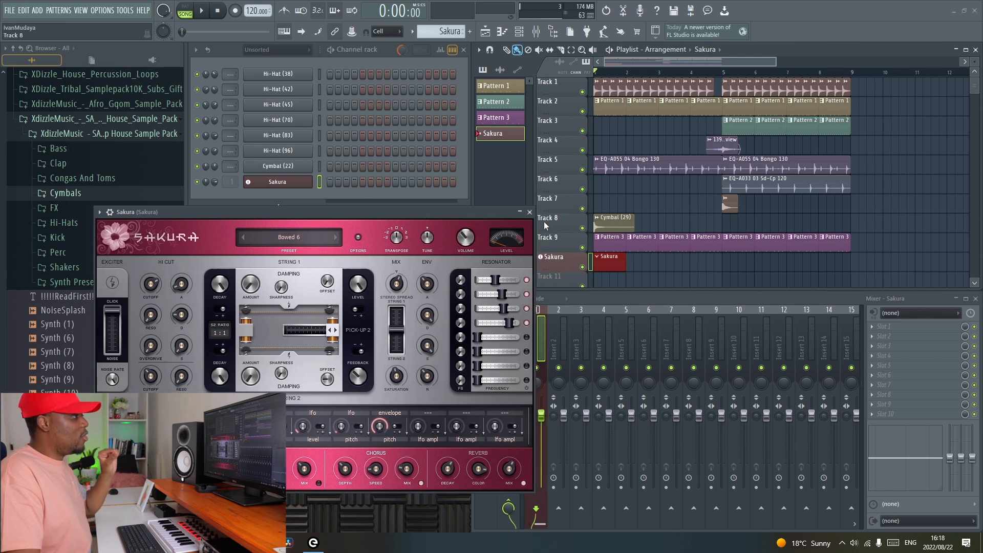
left_click(530, 212)
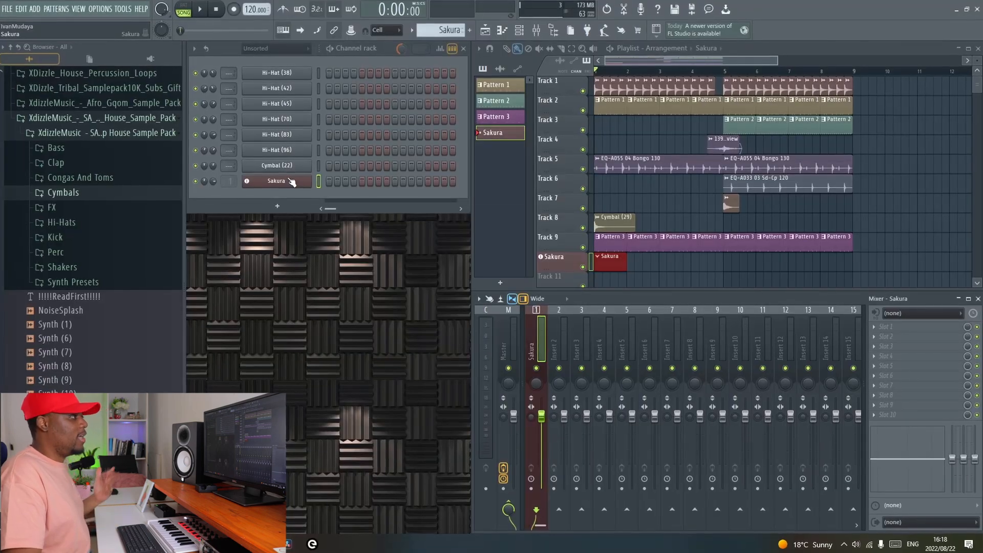
Load the first KBD Hohner D6 preset from the Keyboard bank of Sakura's presets library.
left_click(291, 181)
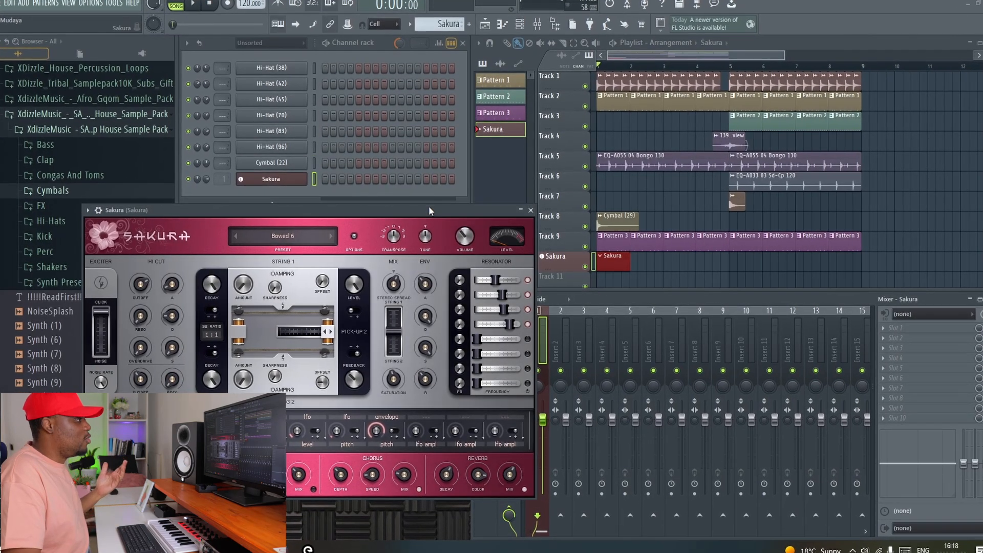
left_click_drag(427, 210, 463, 205)
left_click(340, 233)
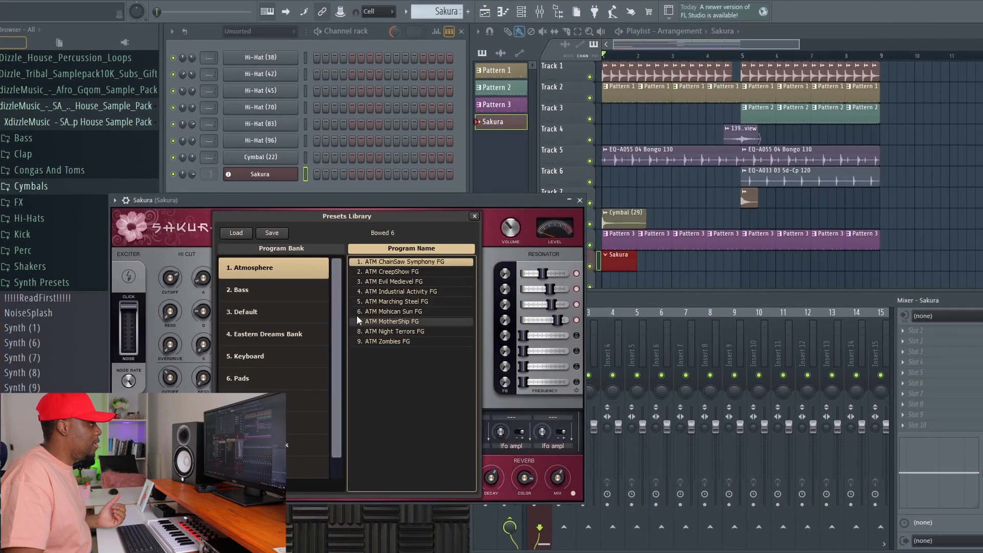
left_click(269, 335)
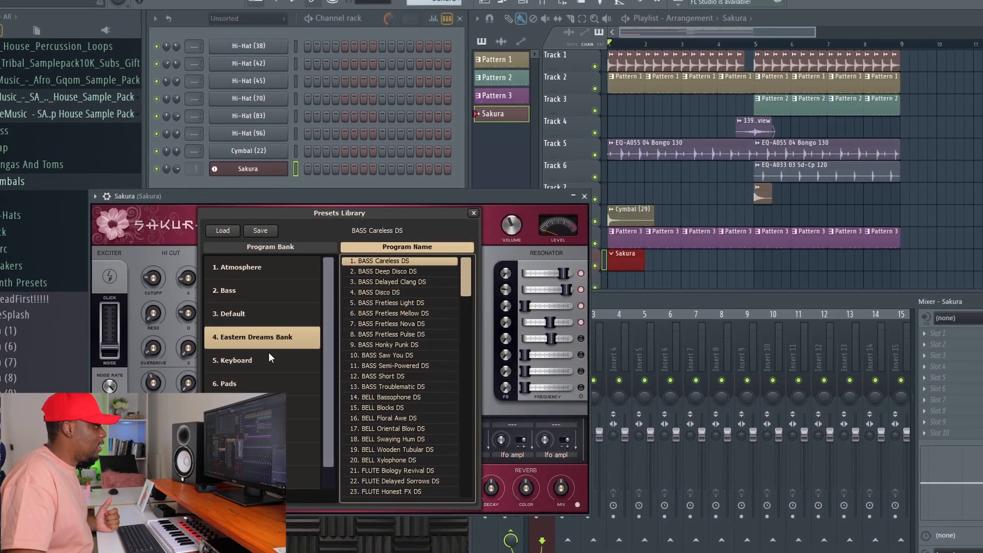
left_click(264, 359)
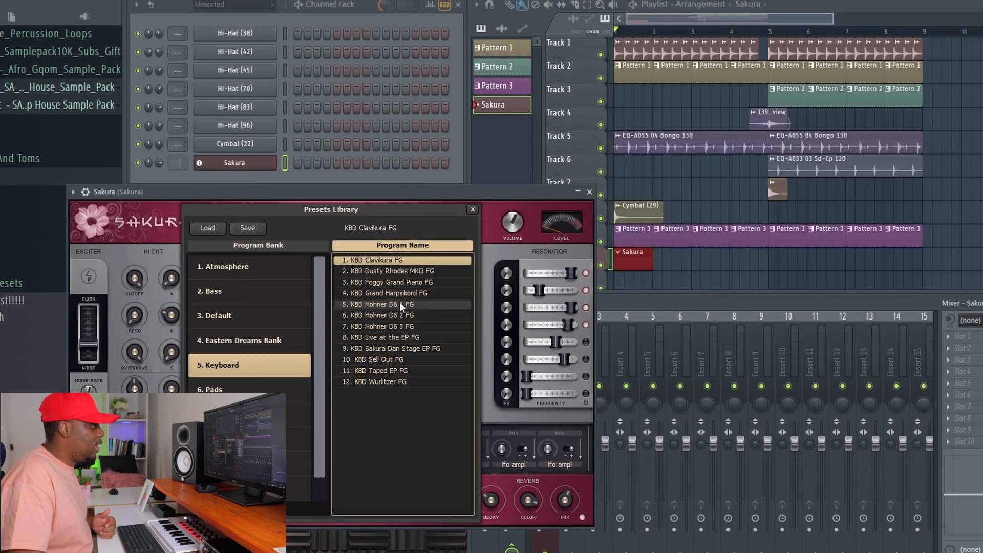
left_click(399, 302)
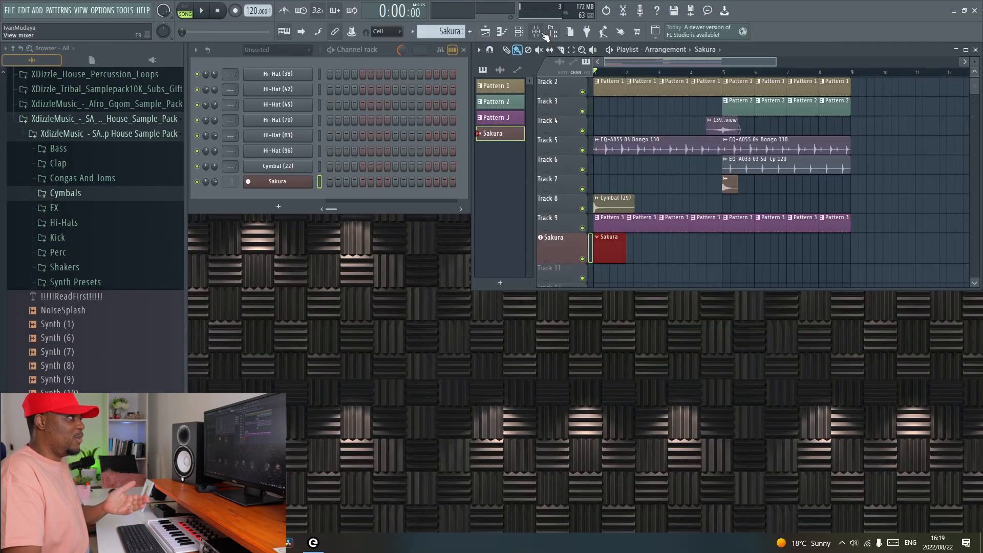
Show the mixer again and open the recorded Sakura pattern clip for editing.
left_click(538, 33)
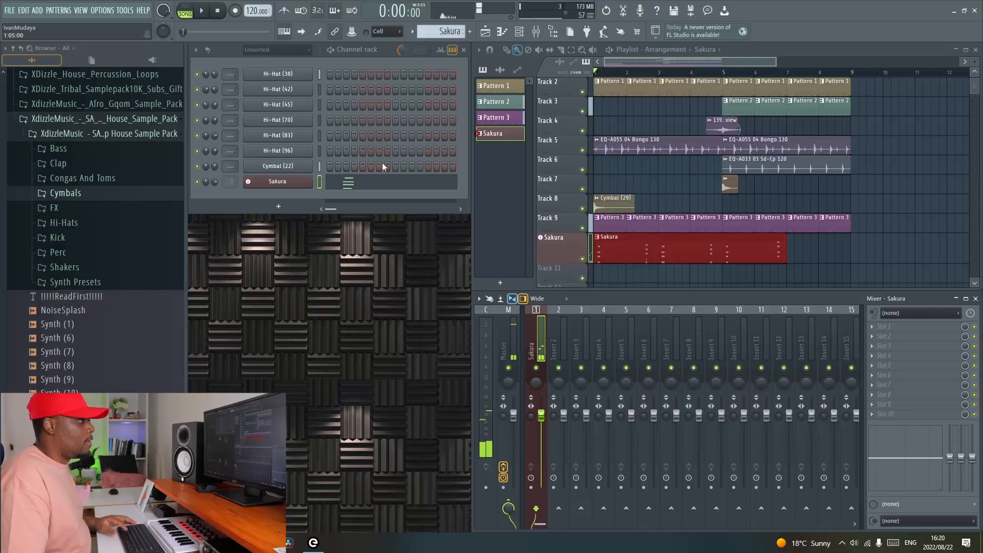
double_click(640, 245)
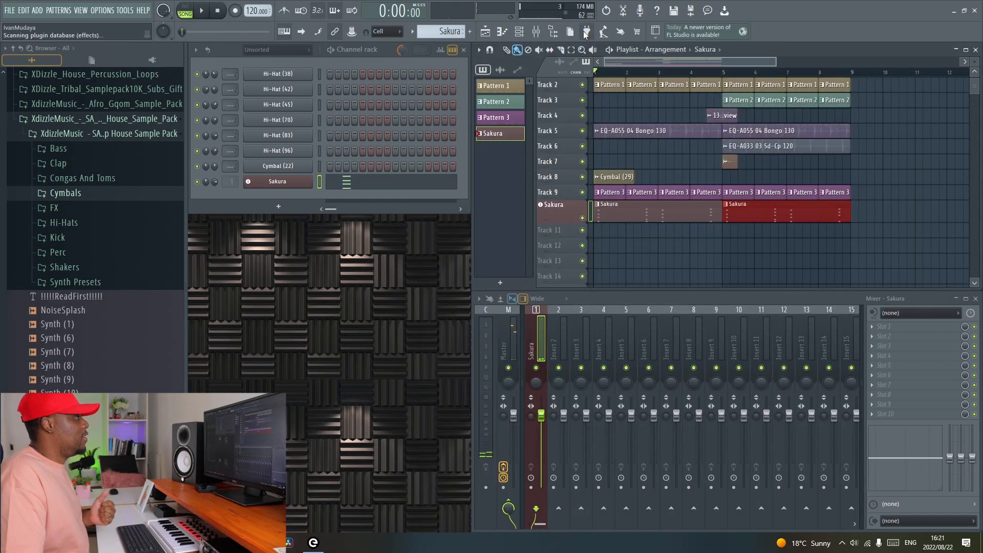
Add Harmor from the plugin picker as an instrument track on the empty track below Sakura and reposition its window.
left_click(586, 32)
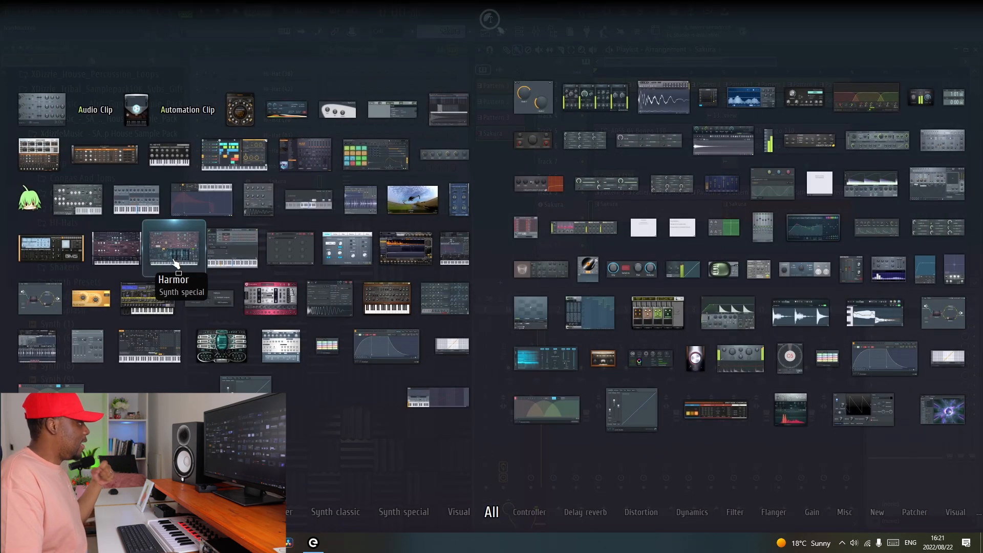
left_click_drag(174, 263, 556, 195)
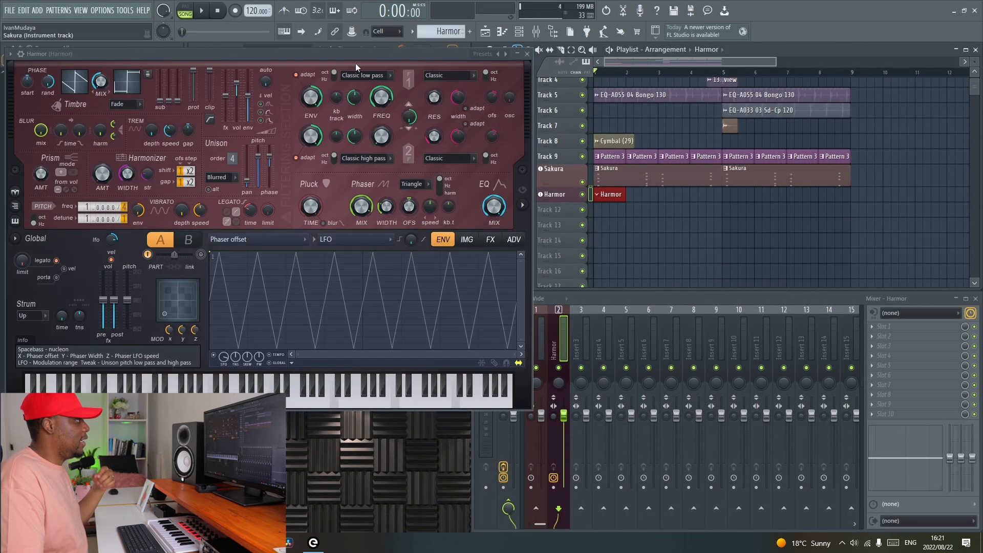
left_click_drag(347, 57, 283, 94)
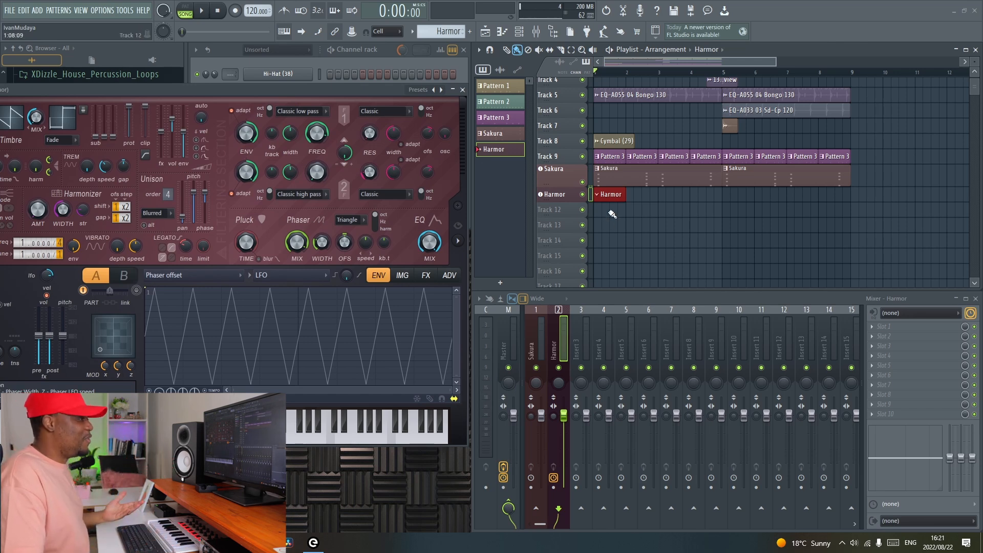
left_click_drag(299, 92, 395, 154)
Load the Moonlight EP keyboard preset in Harmor and close the plugin window.
right_click(537, 149)
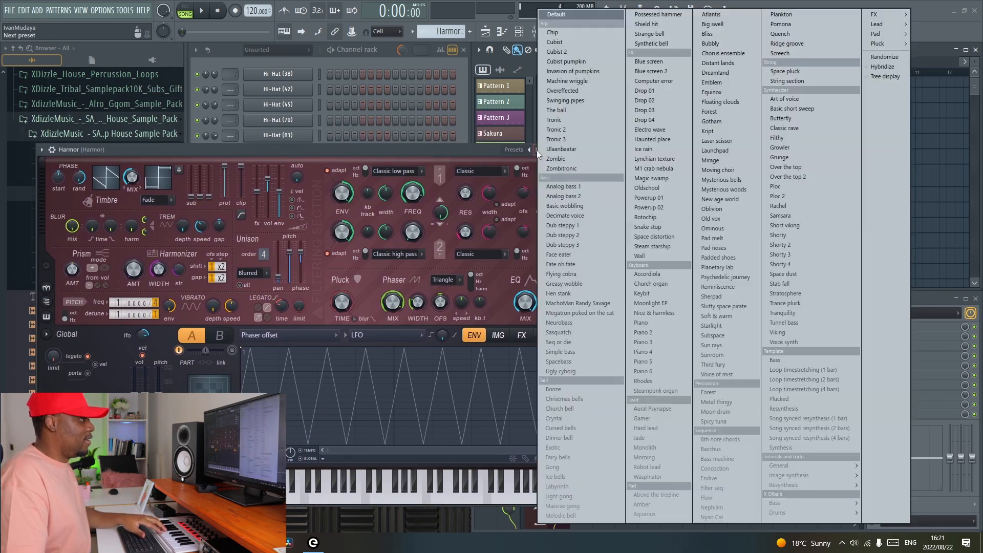
left_click(663, 302)
left_click_drag(432, 151, 379, 160)
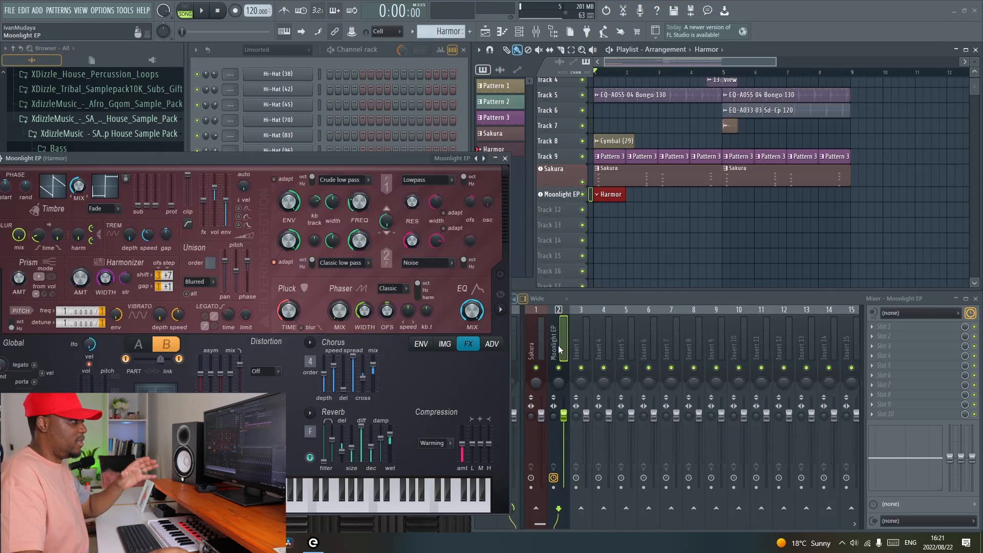
left_click_drag(366, 156, 378, 155)
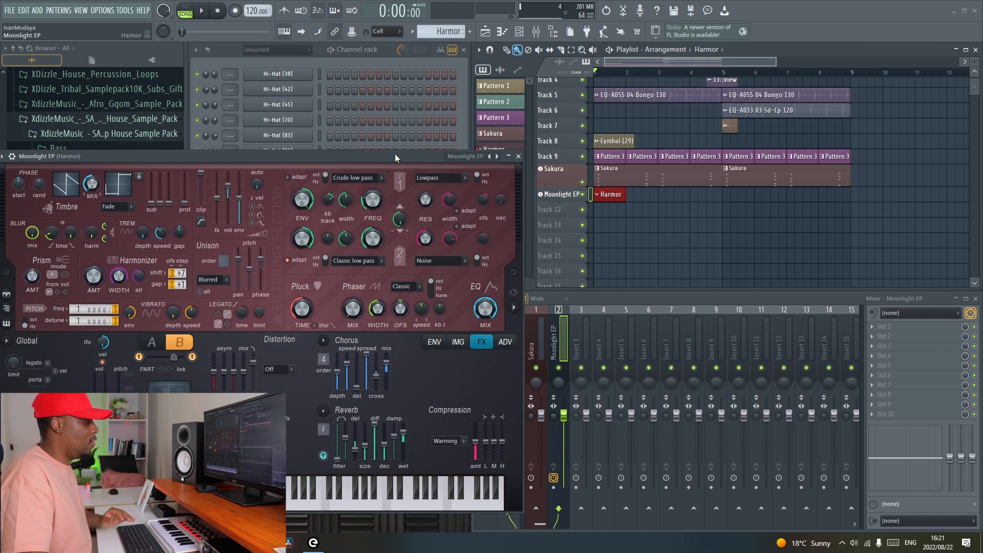
left_click(518, 156)
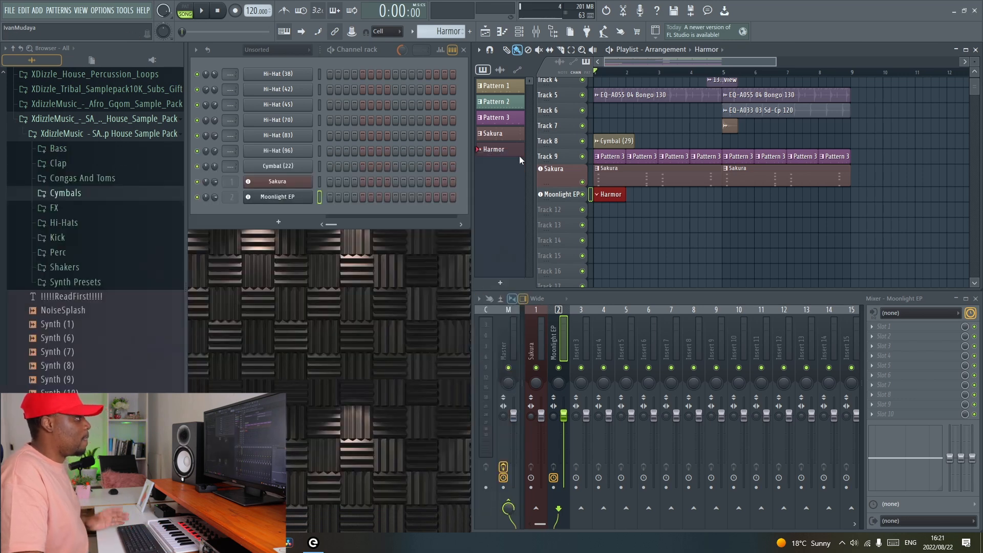
Copy the Sakura pattern's chord notes into the Moonlight EP channel of the Harmor pattern and play the arrangement.
left_click(607, 172)
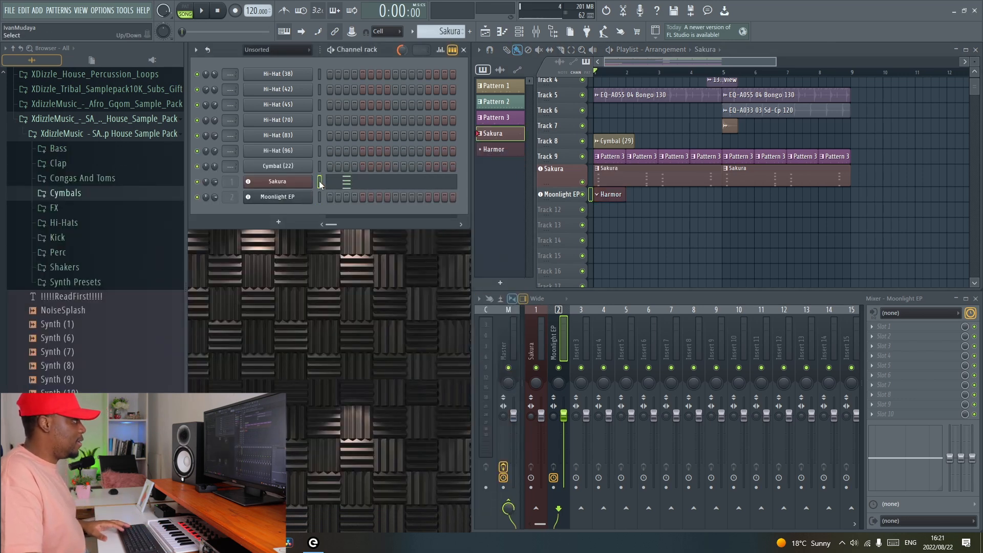
left_click(611, 197)
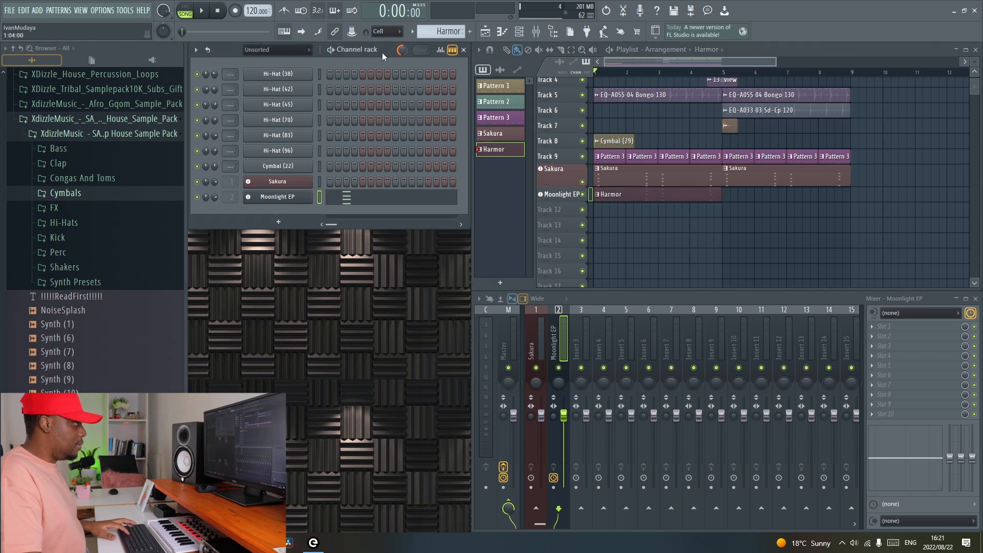
key("space")
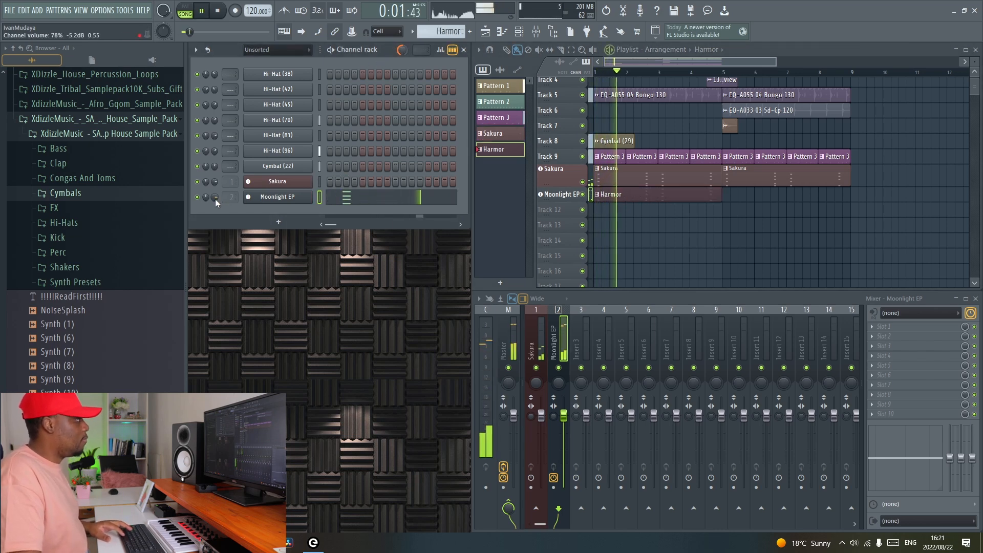
Turn off the Delay effect in the Moonlight EP Harmor instrument and close its window.
left_click(285, 197)
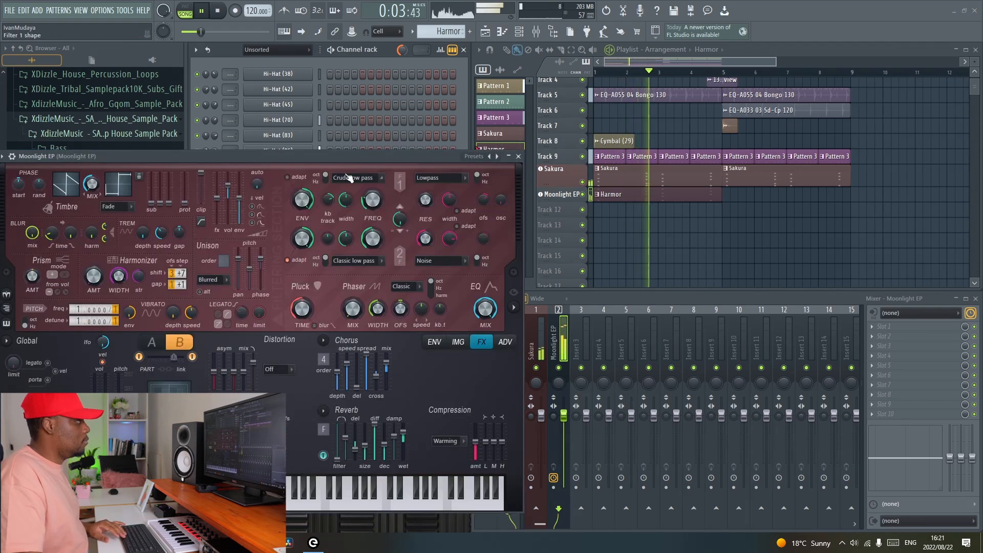
left_click_drag(348, 156, 428, 155)
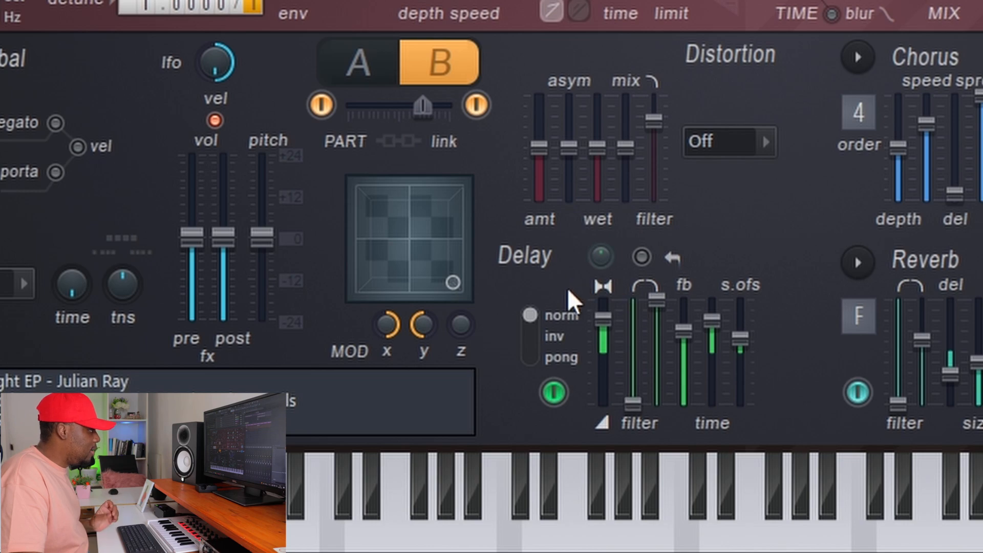
left_click(553, 392)
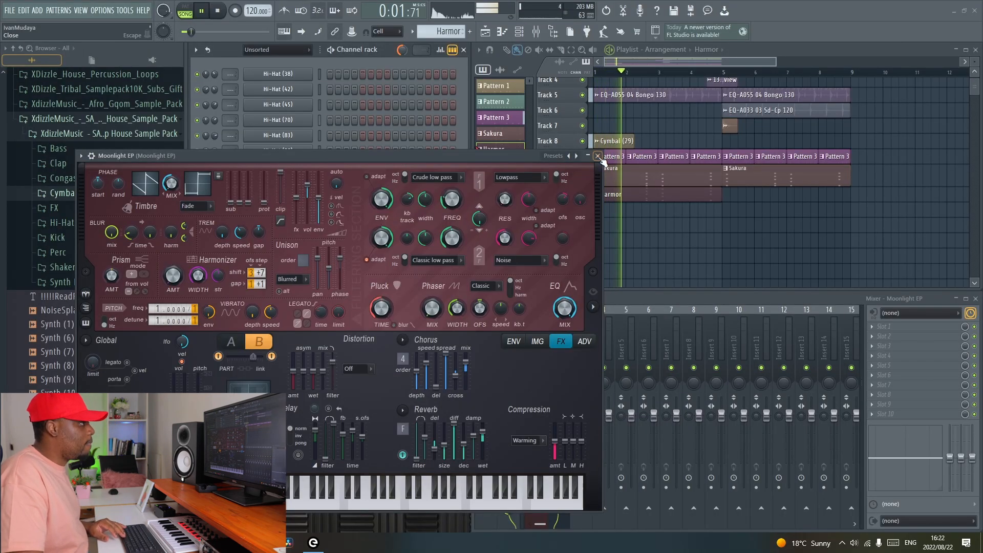
left_click(598, 155)
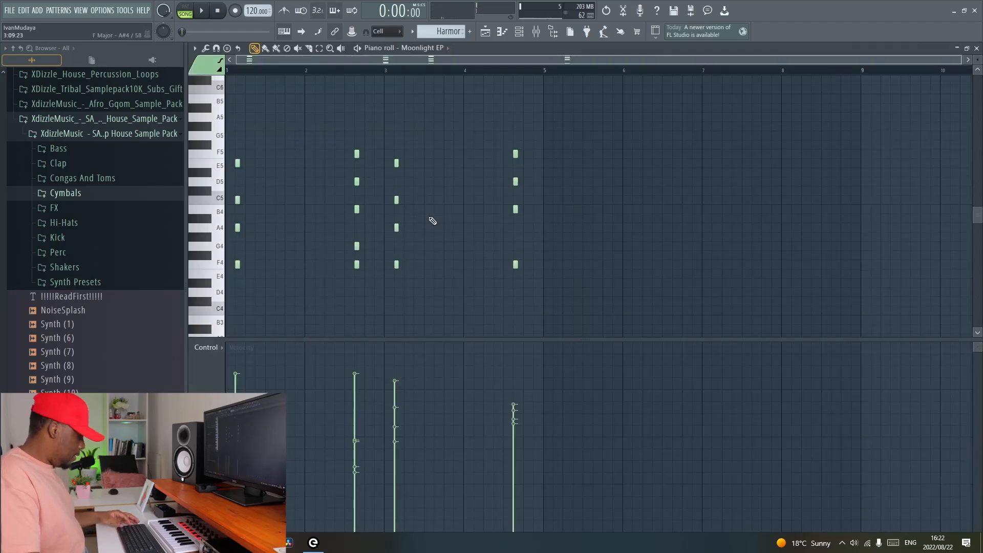
Extend all Moonlight EP chord notes in the piano roll so each reaches the next chord, and play them back.
key("ctrl+a")
key("ctrl+l")
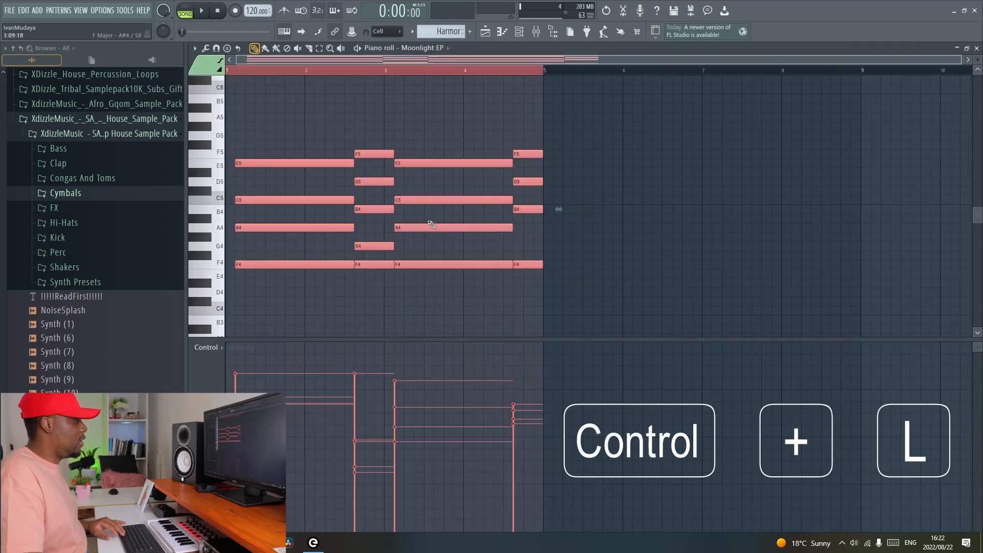
key("space")
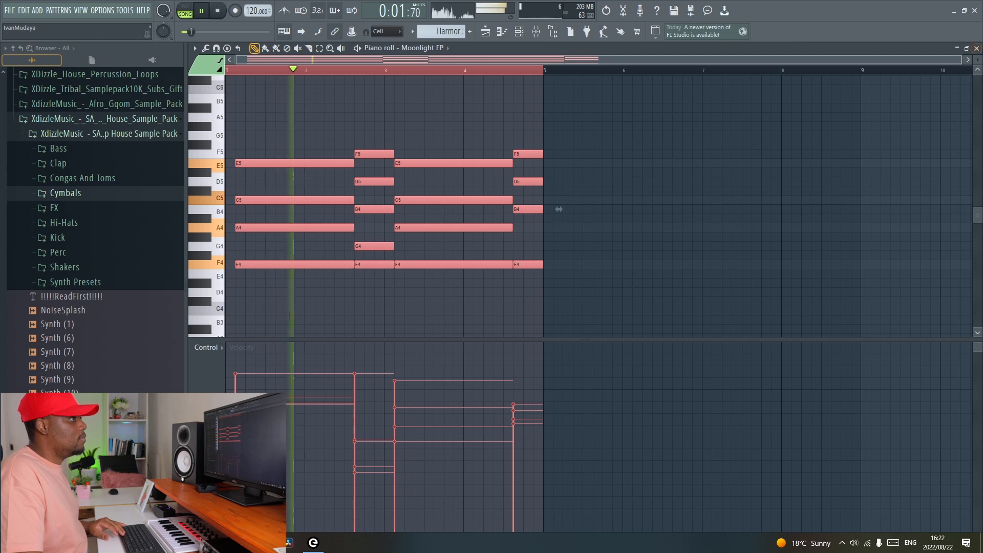
Lower the Moonlight EP channel's volume to about 38% in the channel rack.
key("F7")
left_click_drag(214, 197, 214, 213)
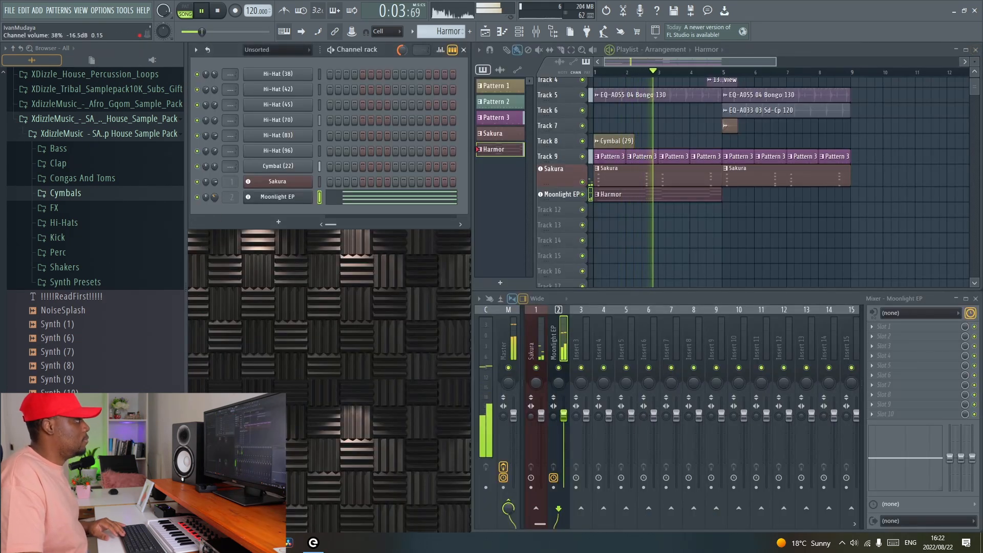
Stop playback and look over the Moonlight EP instrument window with its detailed settings shown and hidden.
left_click(277, 197)
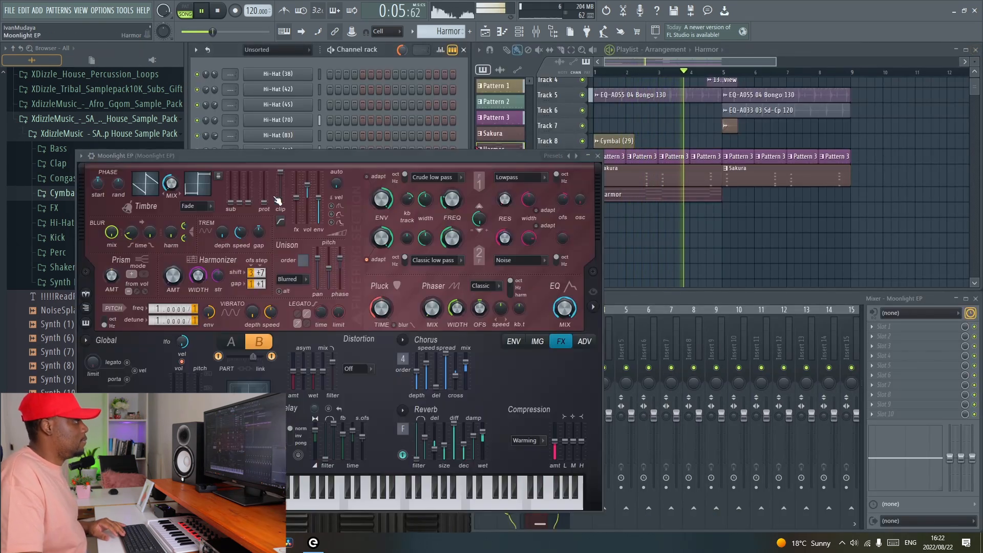
key("space")
left_click(81, 155)
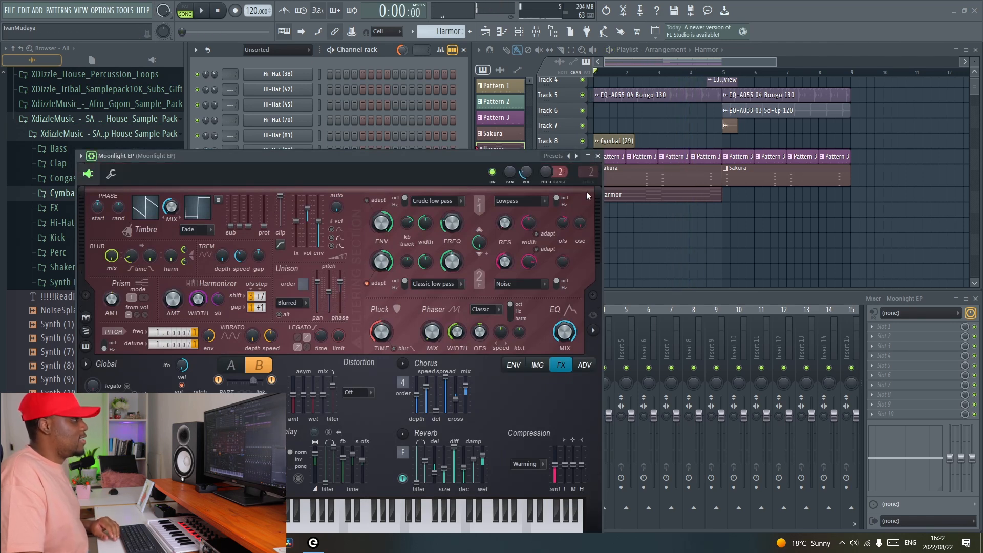
left_click(93, 157)
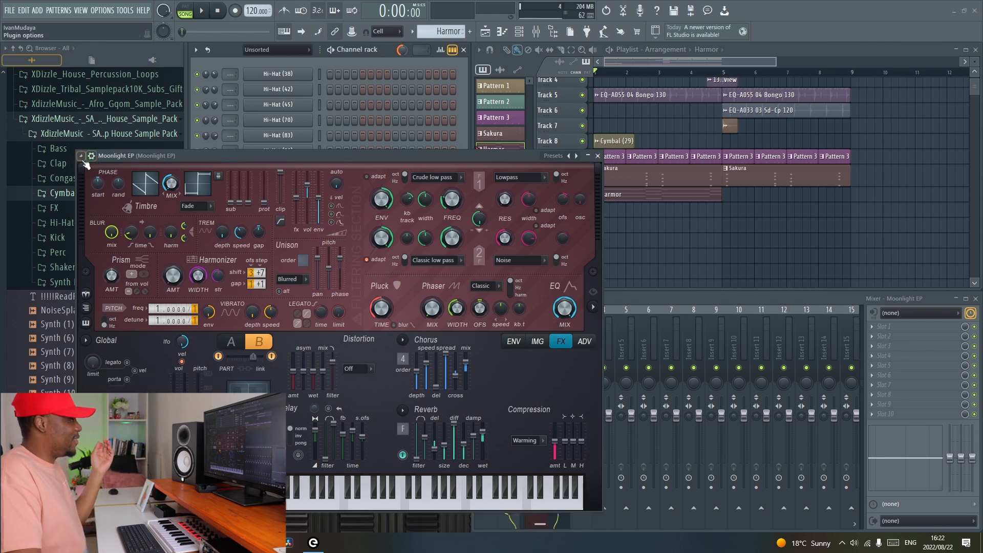
left_click(93, 157)
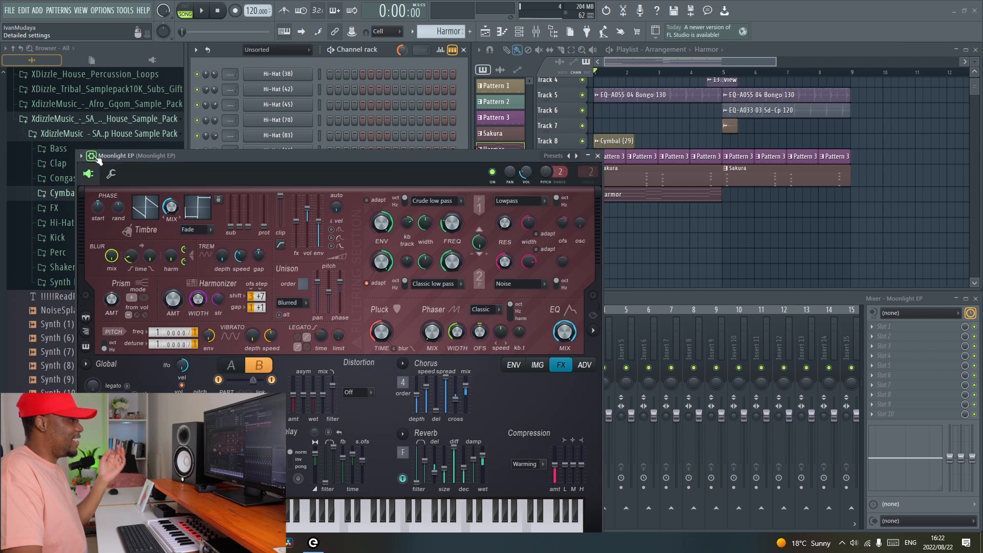
left_click(597, 156)
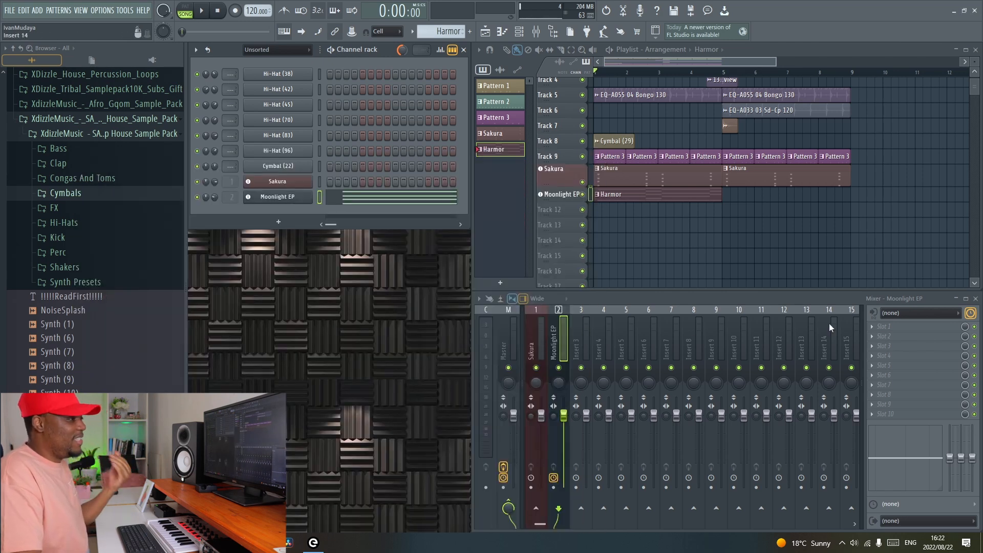
Add the Effector plugin to the first effect slot of the Moonlight EP mixer track and load its dUCK preset.
right_click(909, 330)
mouse_move(889, 299)
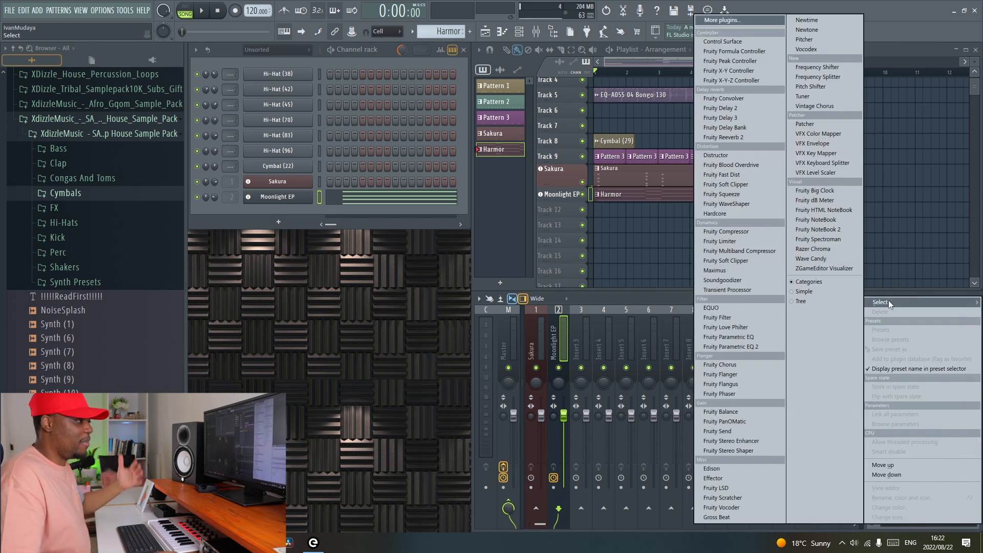
left_click(726, 477)
right_click(255, 107)
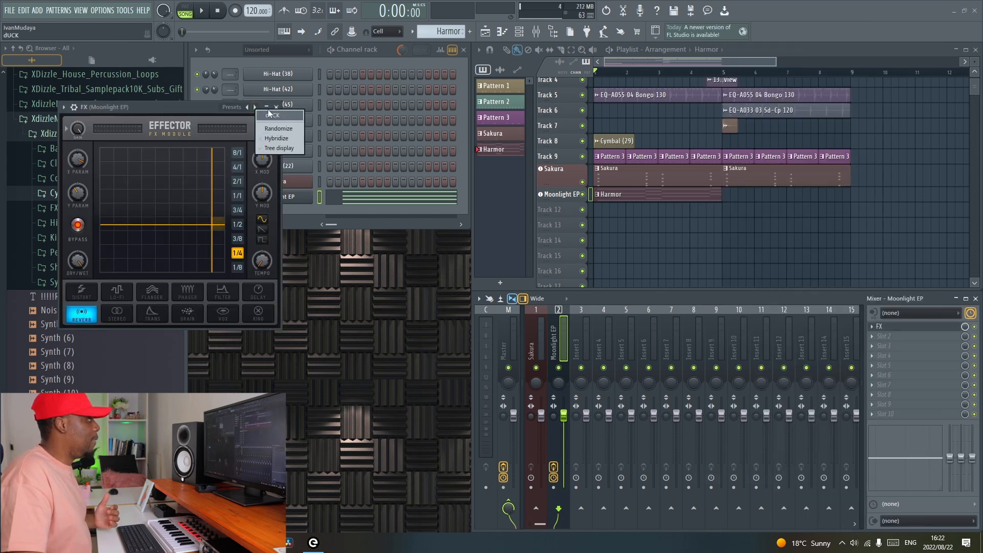
left_click(272, 114)
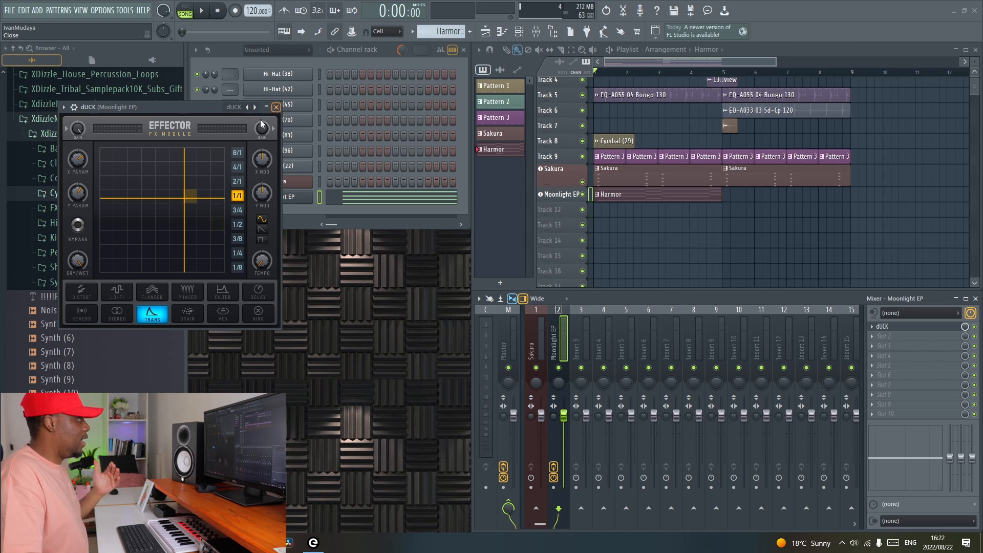
left_click(276, 108)
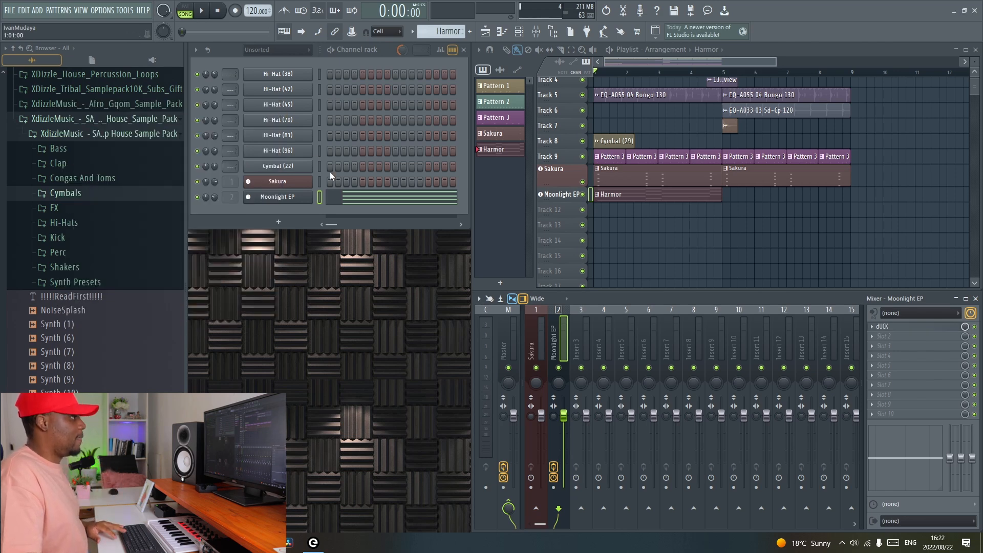
Add a second Harmor clip at bar 5 and lower the Moonlight EP mixer fader while the arrangement plays.
key("space")
left_click(727, 197)
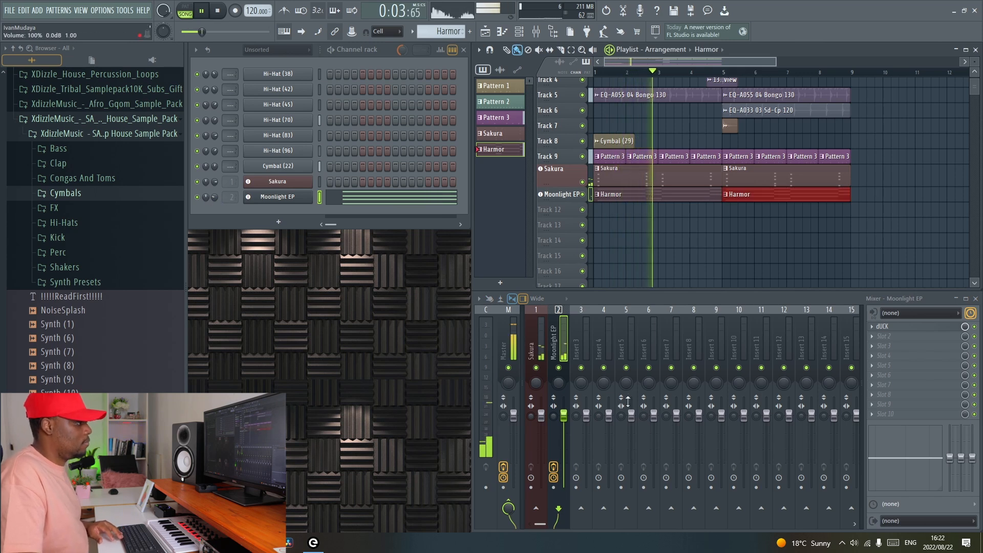
left_click_drag(563, 415, 564, 434)
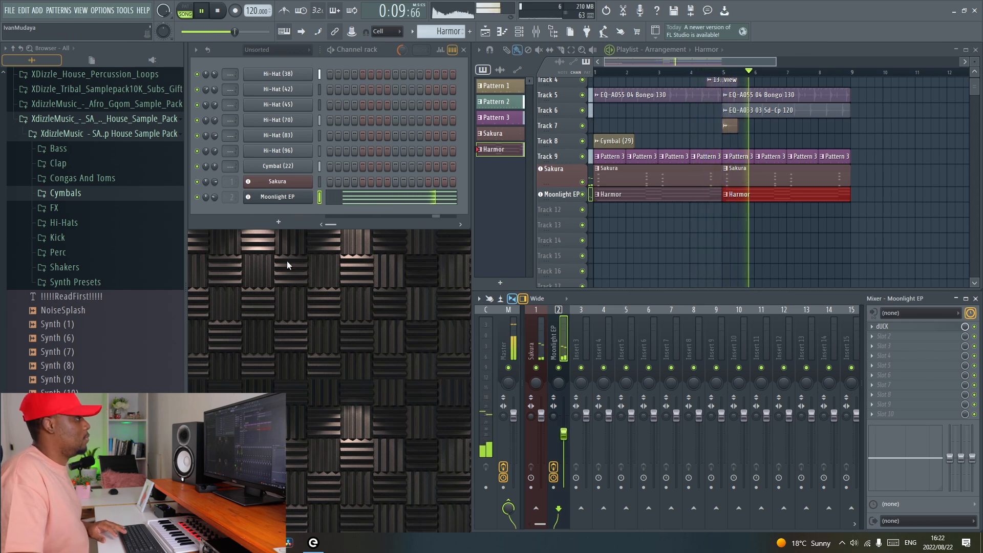
key("space")
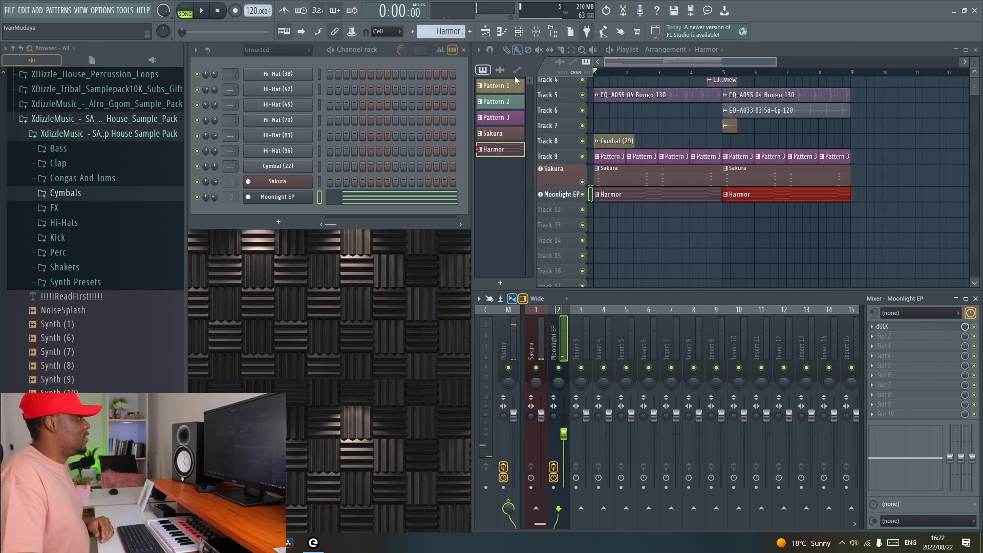
Add PoiZone as an instrument track below Moonlight EP, audition its SYN presets and load SYN SampleHolder TC.
left_click(586, 33)
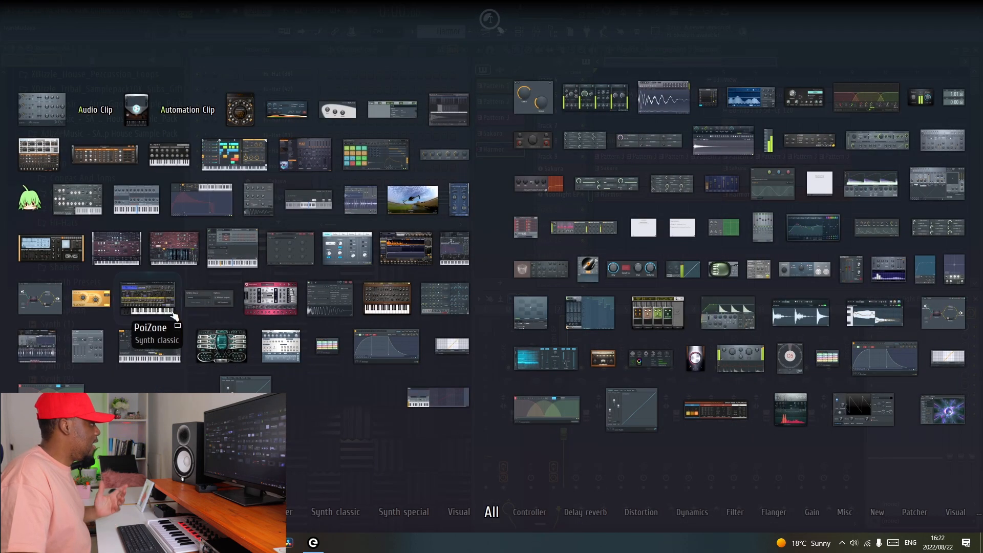
left_click_drag(156, 301, 565, 207)
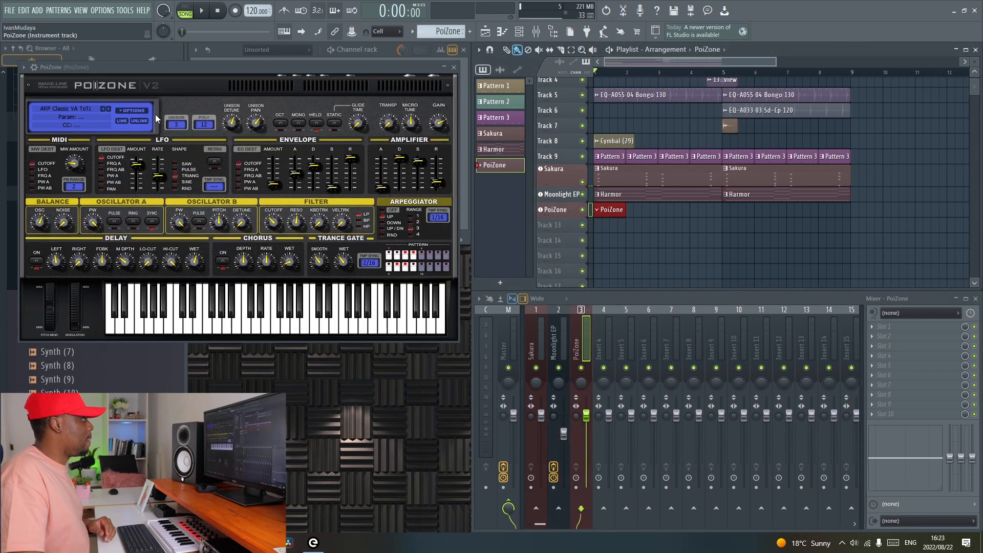
left_click(79, 114)
scroll(316, 191, "down", 3)
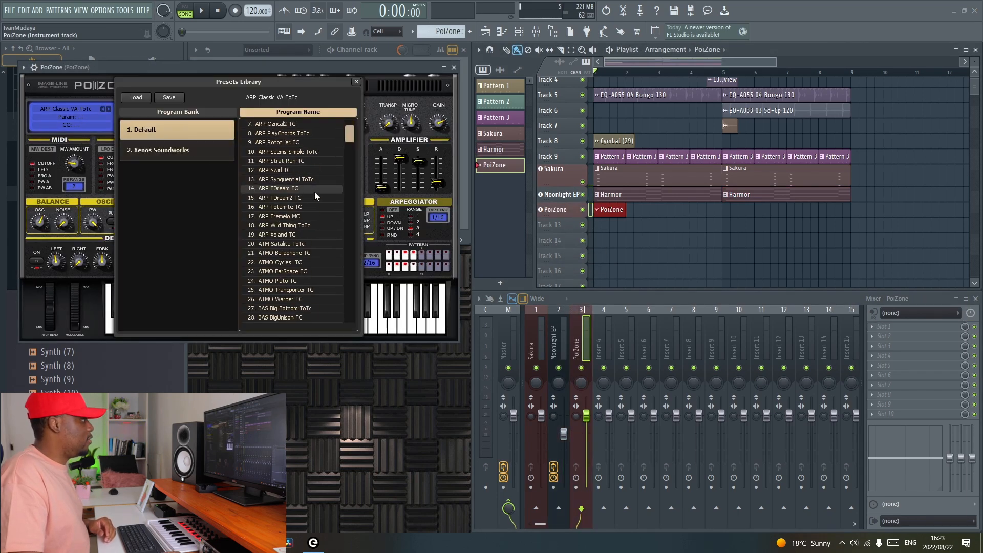
left_click_drag(351, 134, 357, 315)
left_click(305, 226)
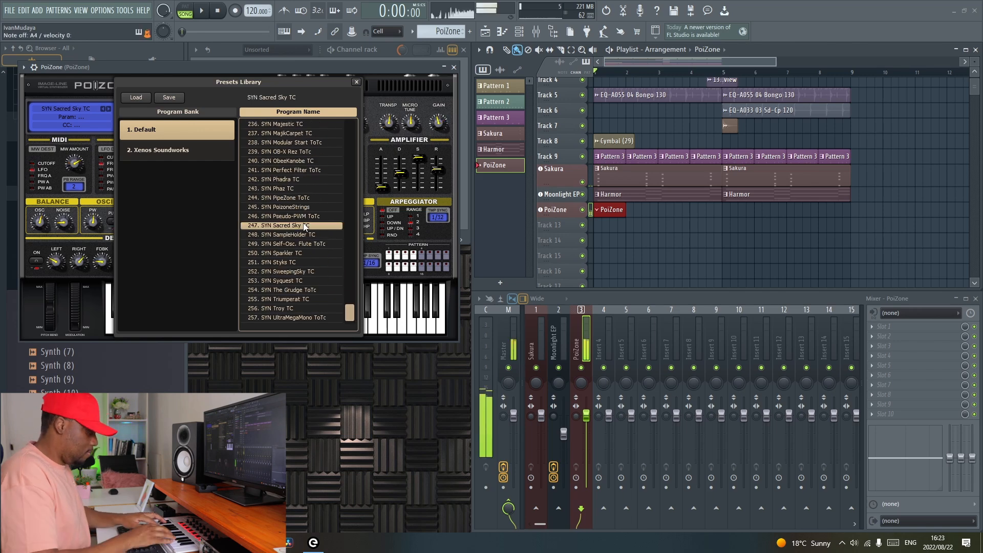
left_click(296, 244)
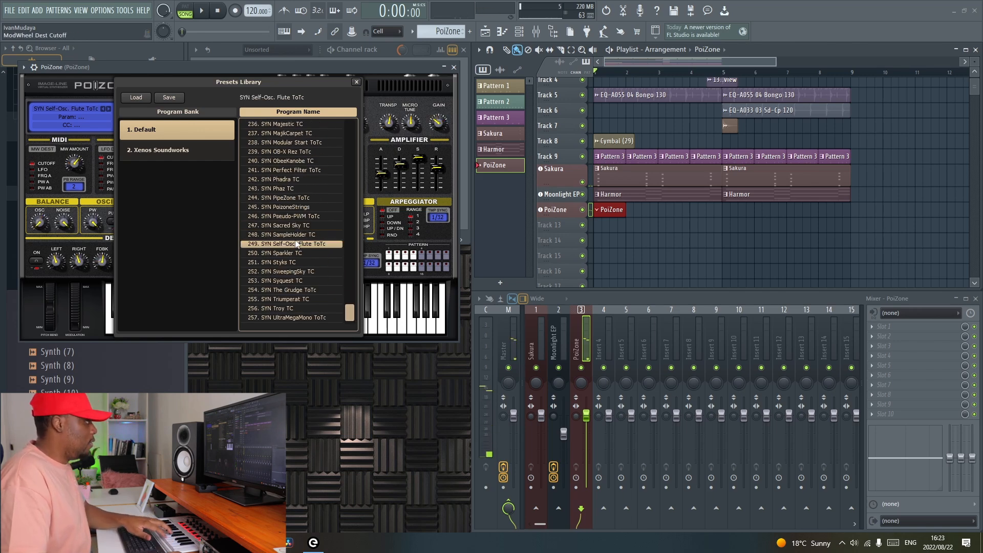
left_click(303, 235)
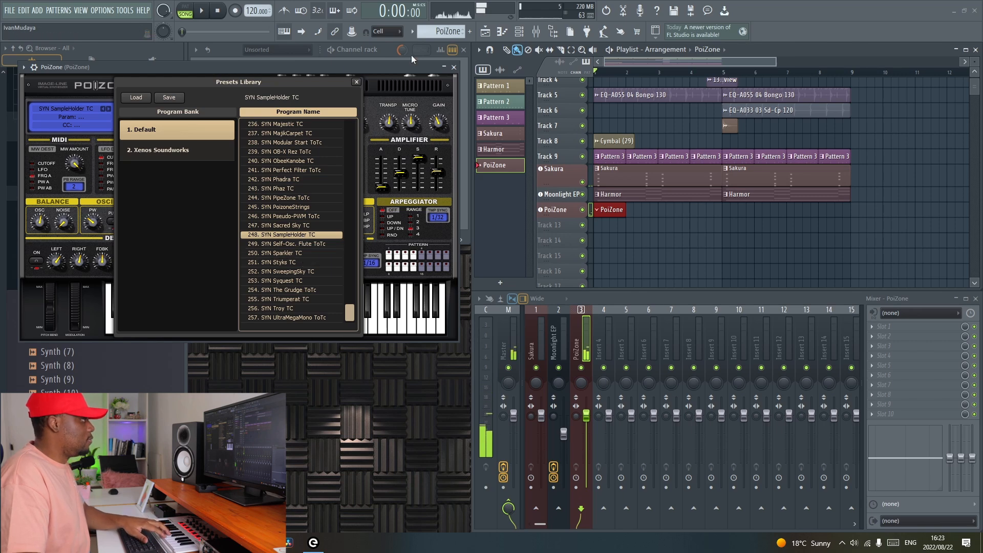
left_click(454, 68)
Rehearse over the arrangement and record a two-bar PoiZone melody using the notes A4, C5 and B4.
key("space")
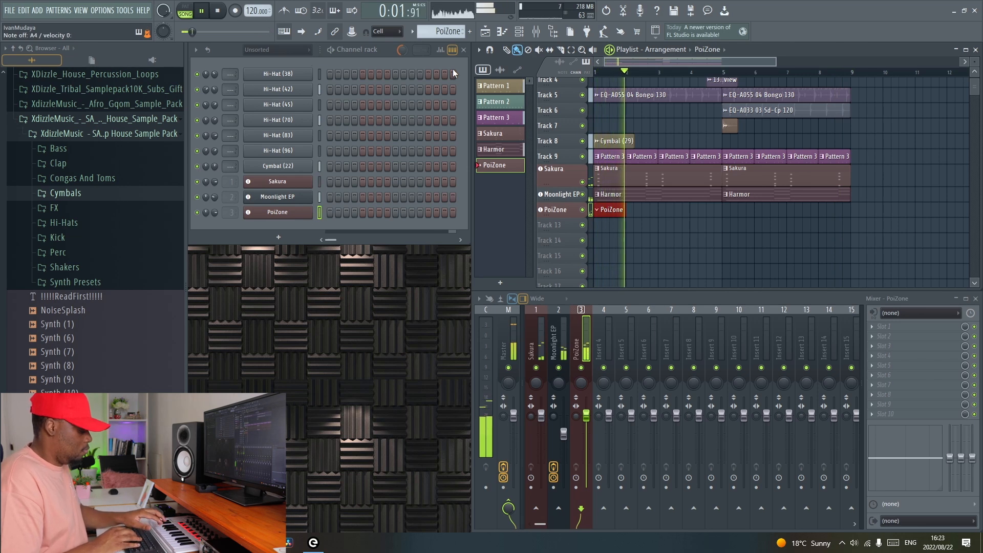
key("space")
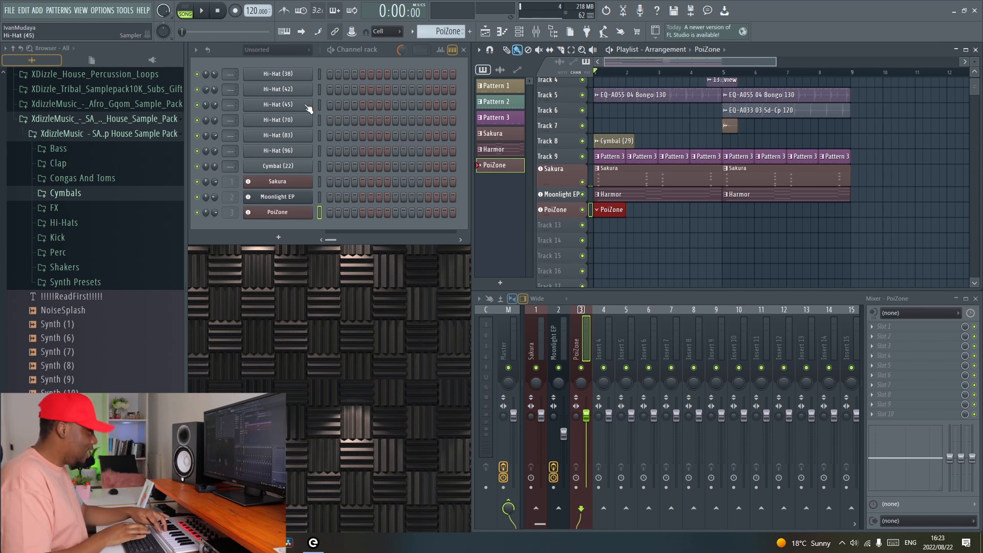
key("space")
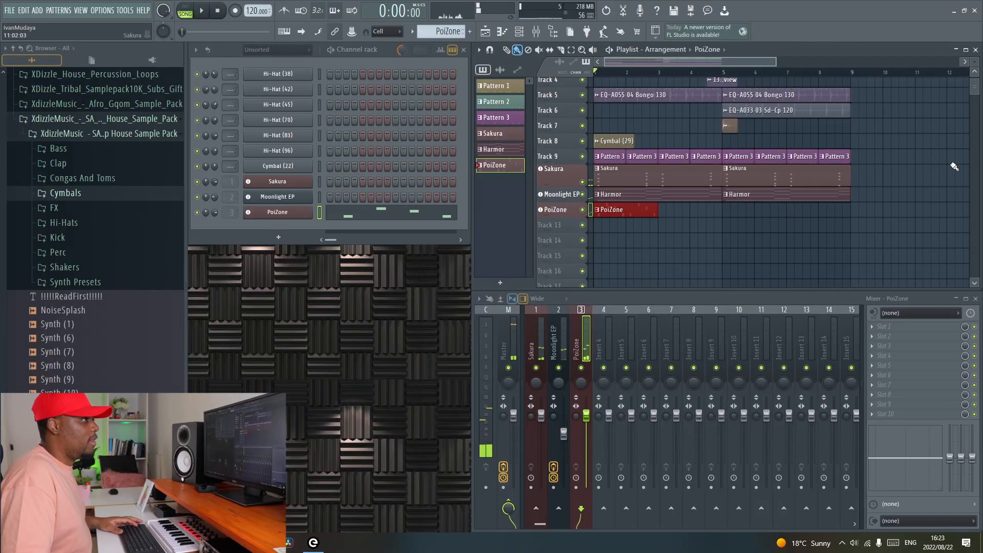
Review the PoiZone melody in the piano roll and repeat its clip along the track through bar 8.
left_click_drag(974, 61, 974, 50)
scroll(873, 139, "down", 4)
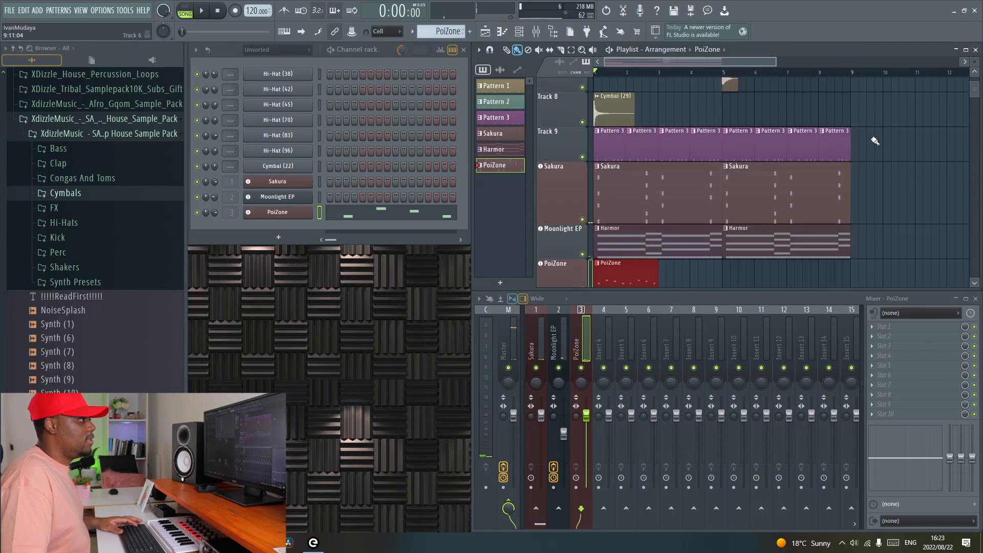
left_click(438, 213)
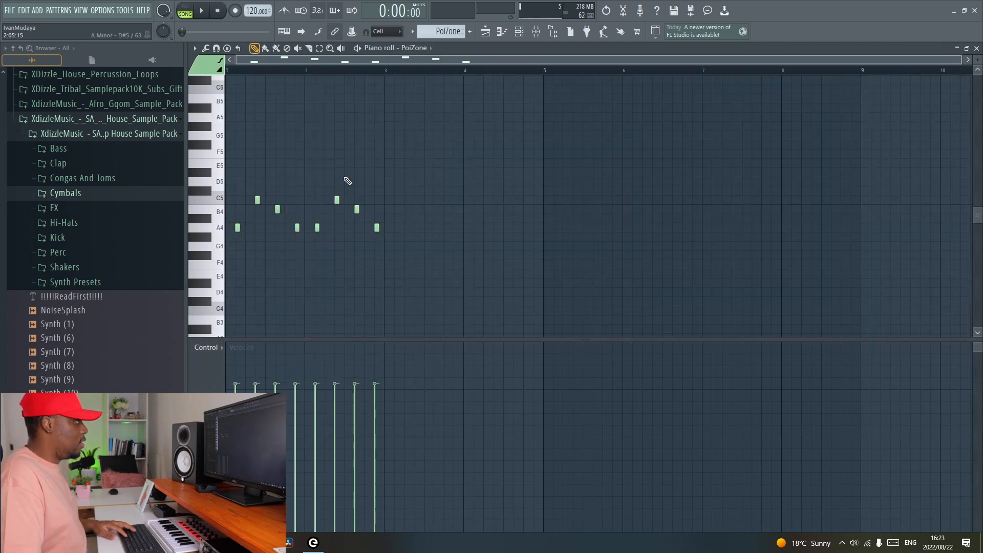
scroll(612, 75, "up", 4)
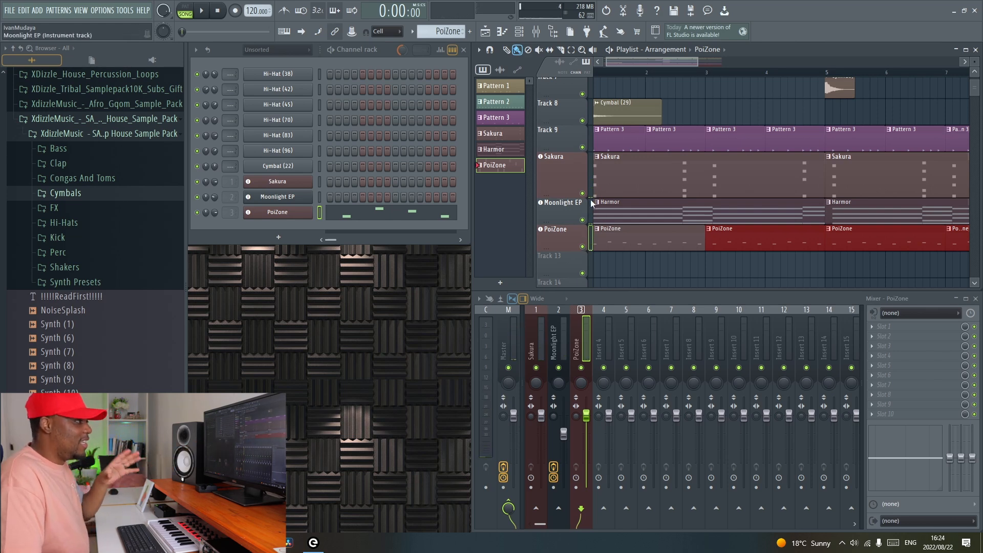
Play the arrangement from the start to hear the repeated PoiZone clips with the other layers.
key("space")
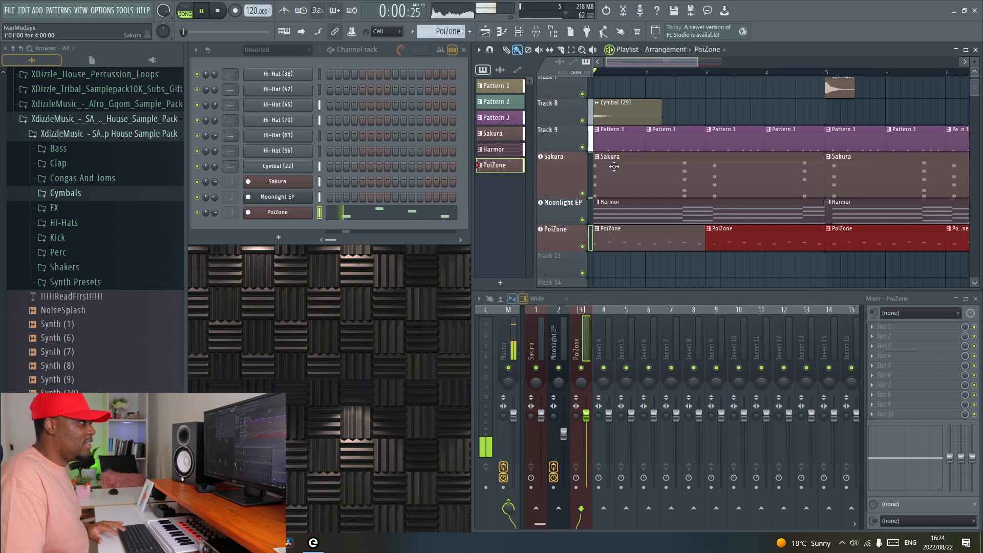
key("space")
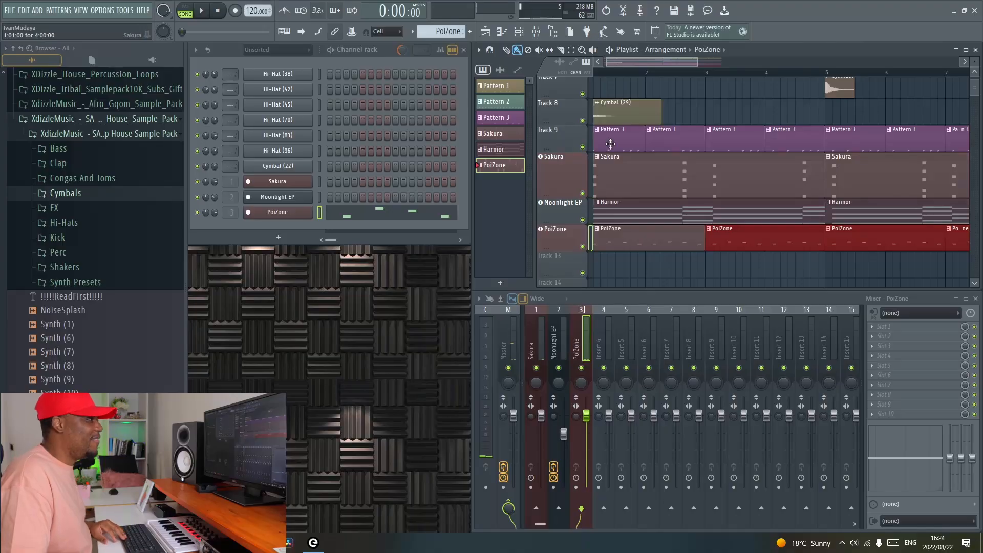
scroll(649, 75, "down", 3)
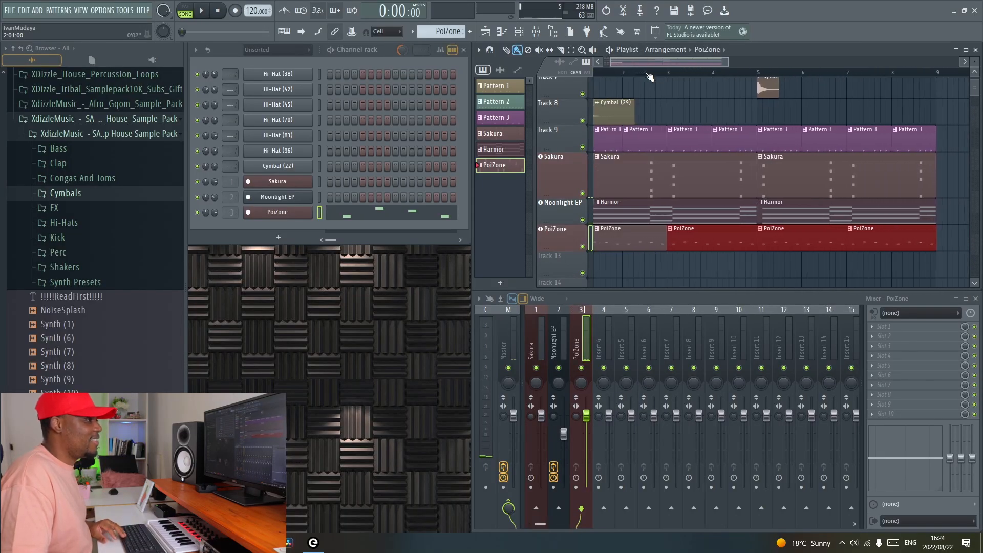
key("space")
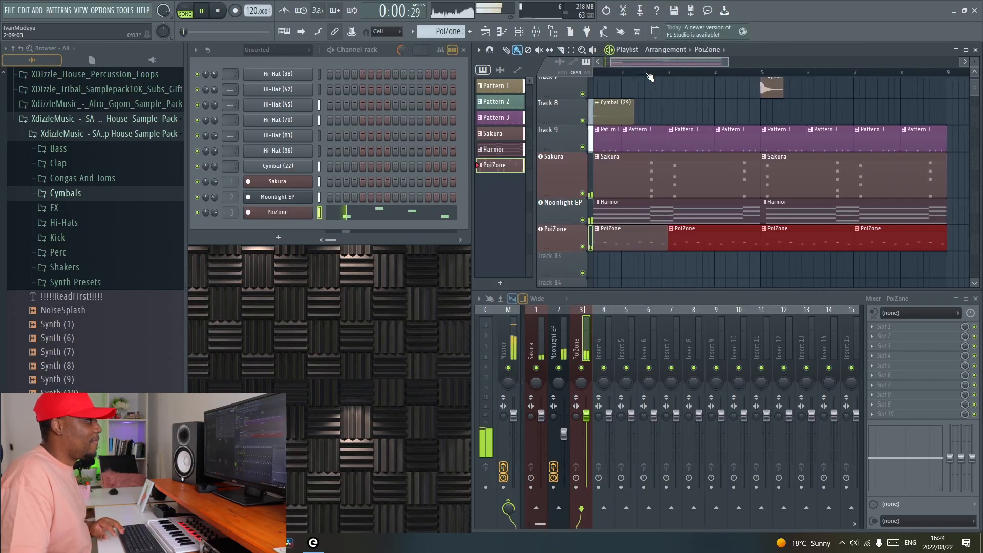
Create a new pattern, stop playback and add FLEX as an instrument track below PoiZone.
left_click(469, 31)
key("space")
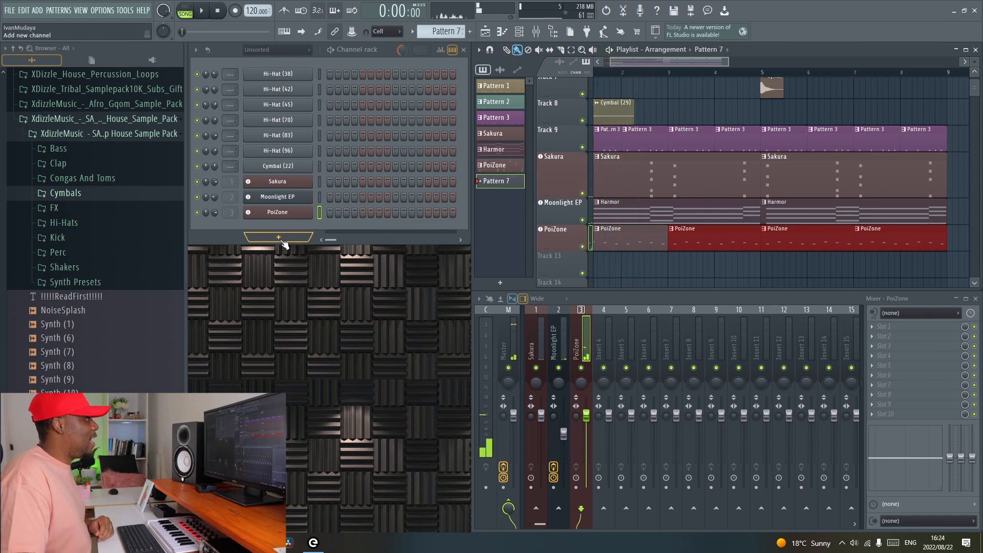
left_click(603, 32)
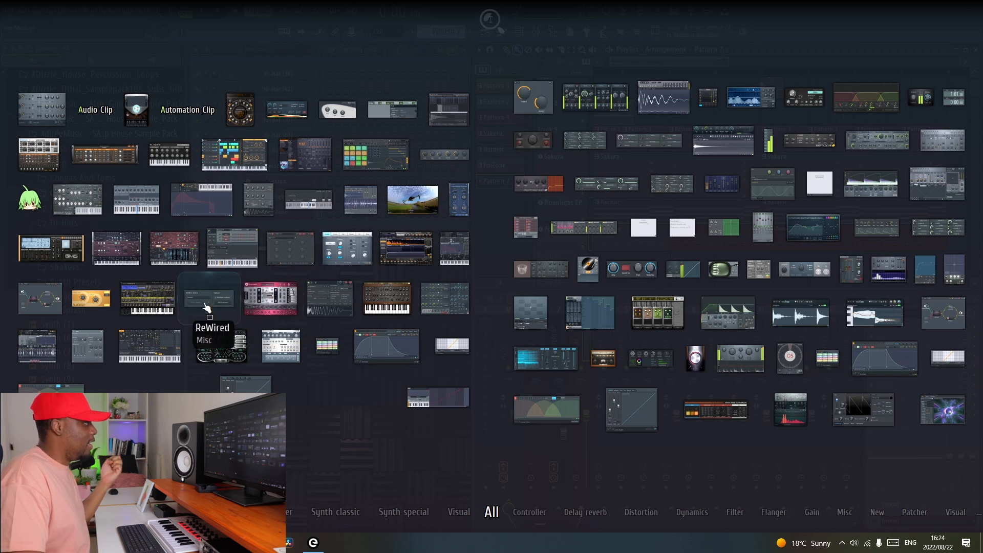
left_click_drag(307, 169, 565, 207)
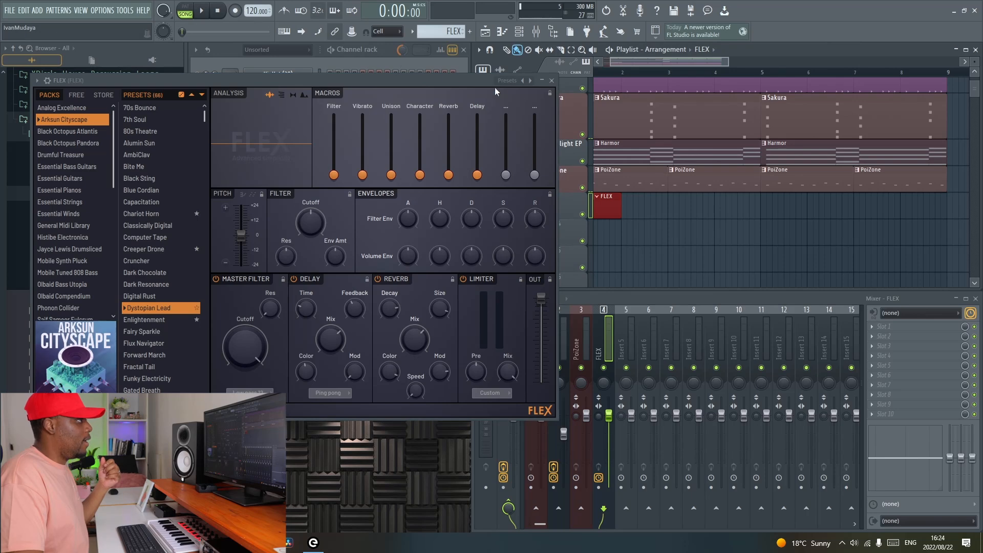
left_click_drag(292, 77, 520, 64)
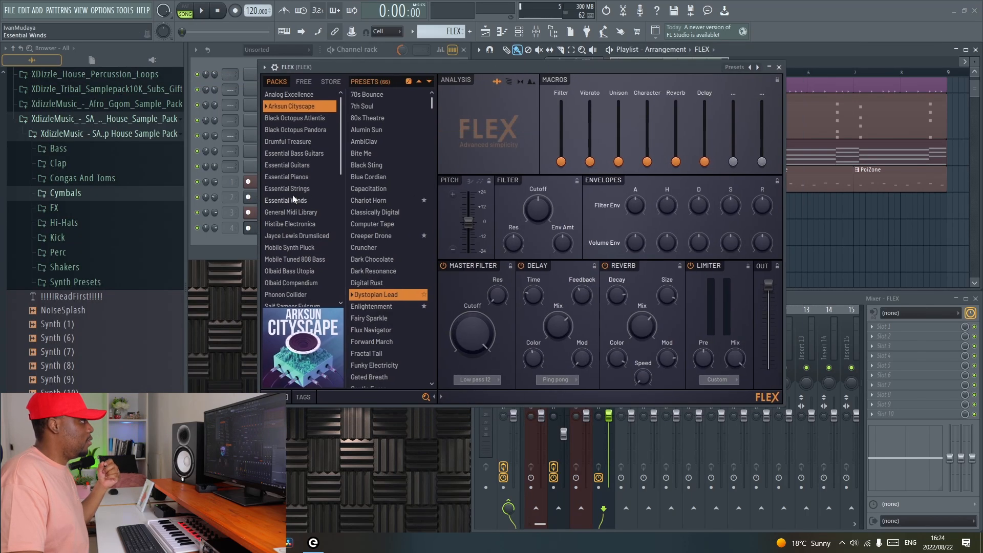
Load the Submarine preset in FLEX and record a bassline with C4 and A3 notes into its pattern.
scroll(305, 192, "down", 3)
scroll(306, 192, "down", 2)
left_click(305, 301)
scroll(406, 237, "down", 7)
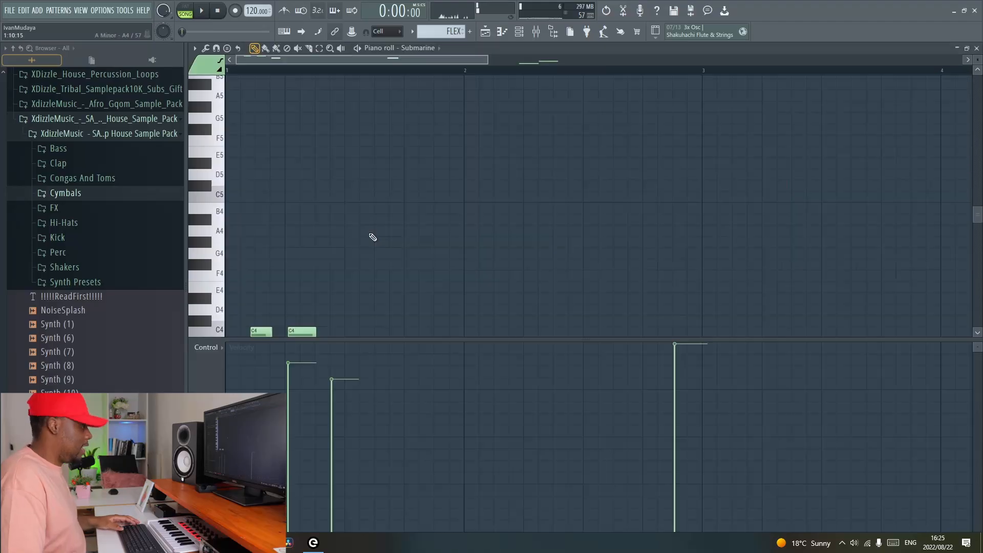
Quantize the recorded Submarine bass notes and repeat the FLEX clip at bar 5 of the arrangement.
key("ctrl+q")
scroll(400, 252, "down", 4)
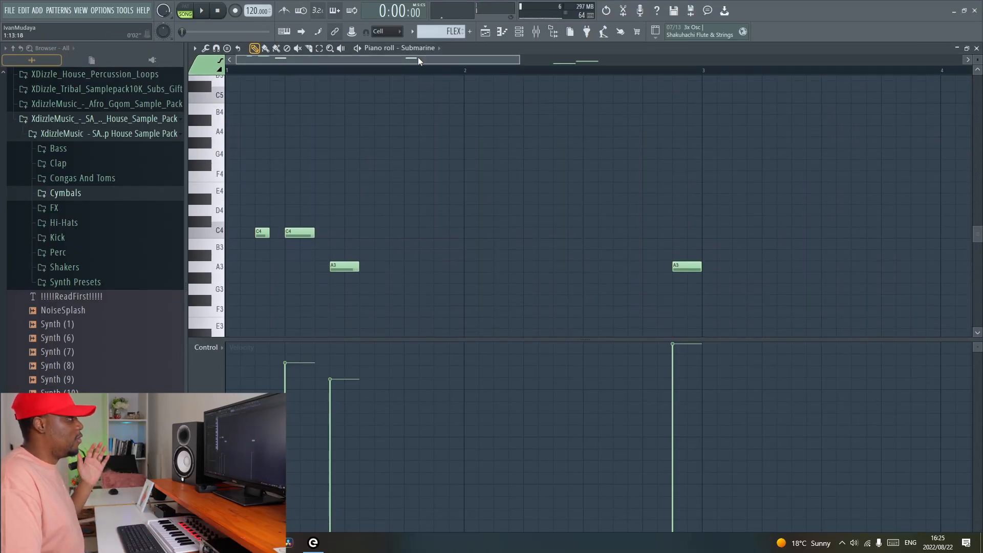
scroll(409, 74, "down", 2)
scroll(373, 270, "down", 3)
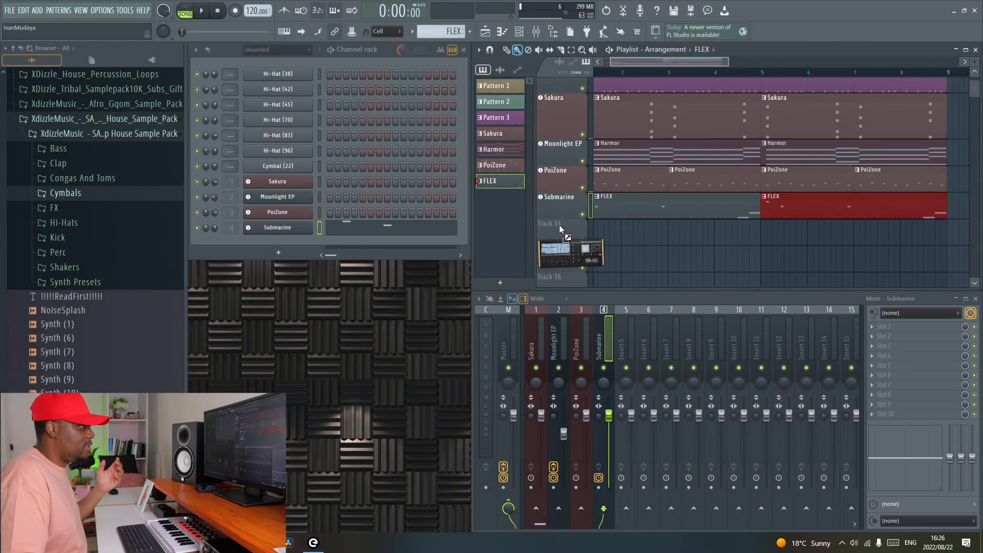
Add GMS as an instrument track below Submarine and record a short melody into its pattern.
left_click_drag(559, 225, 562, 227)
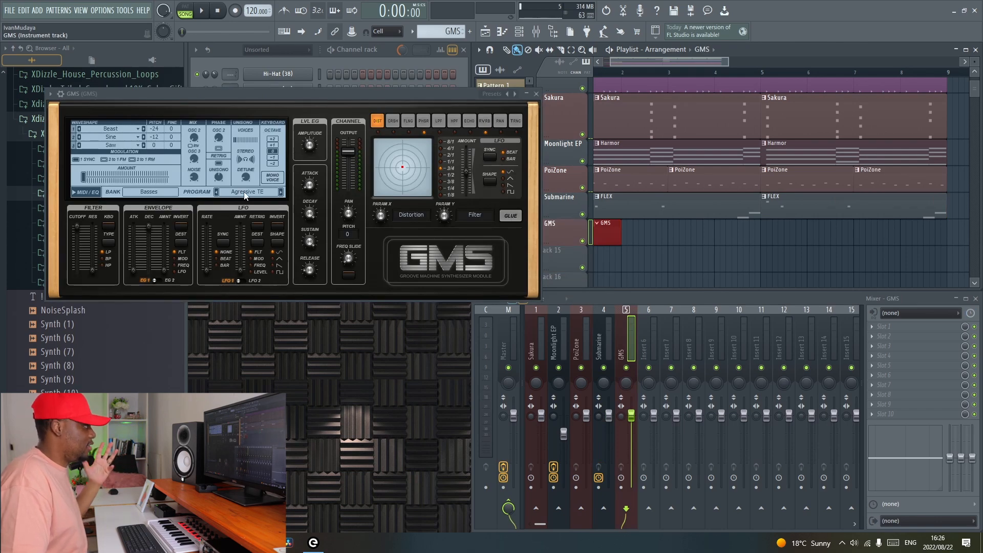
left_click(244, 193)
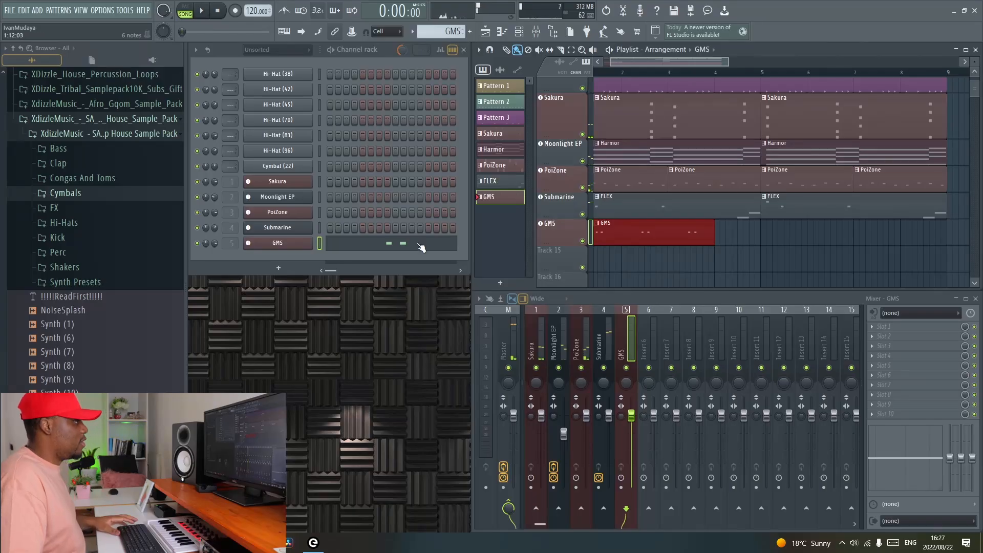
Quantize the recorded GMS notes and repeat the GMS clip at bar 5 of the arrangement.
left_click(418, 244)
key("alt+q")
key("Return")
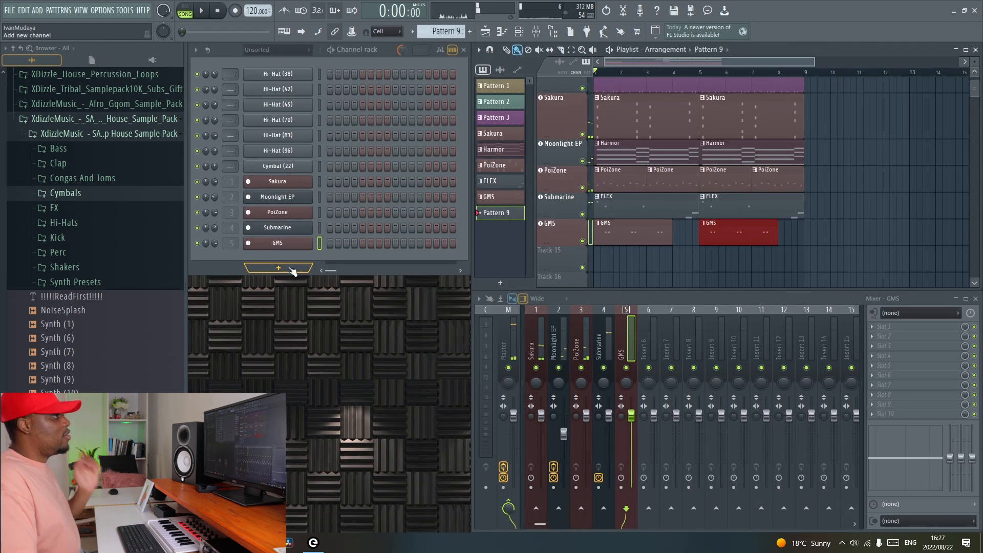
Add Morphine as an instrument track below GMS and build a four-bar pad of held A4, E5 and F5 notes.
left_click(588, 31)
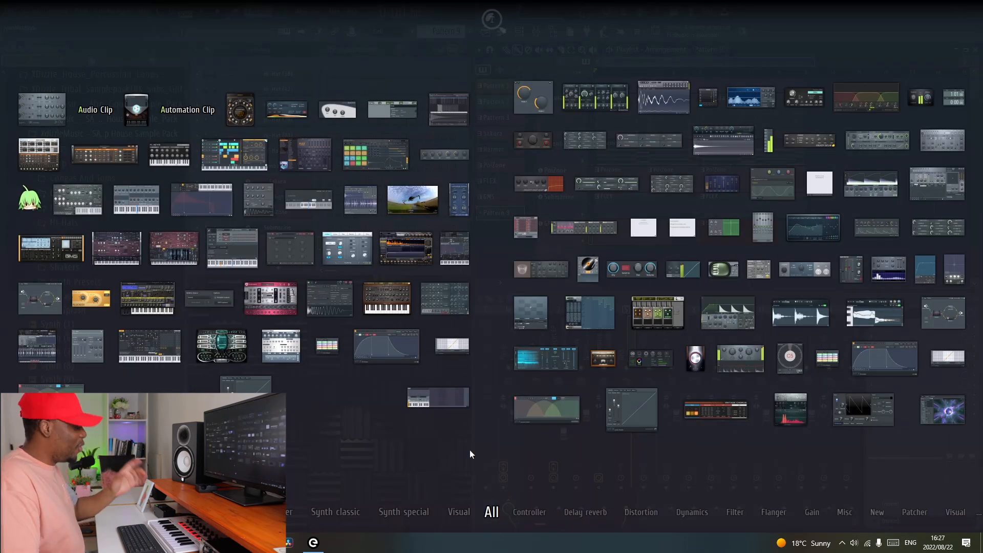
key("Escape")
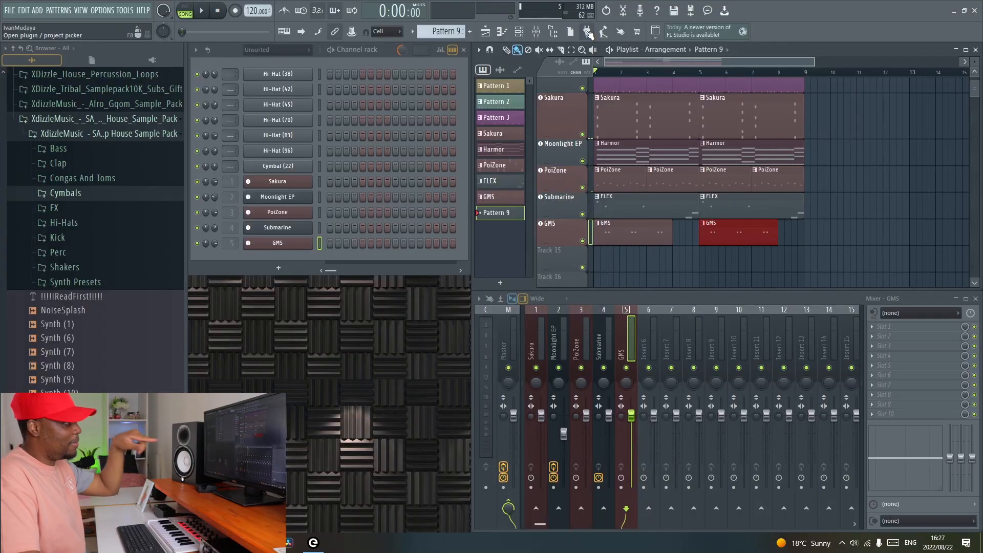
left_click(588, 32)
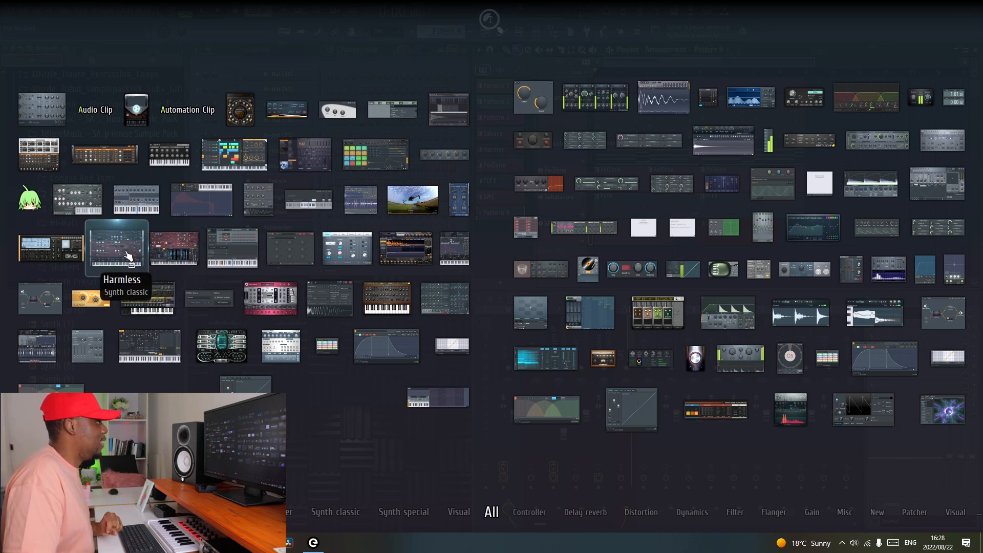
left_click_drag(418, 253, 566, 254)
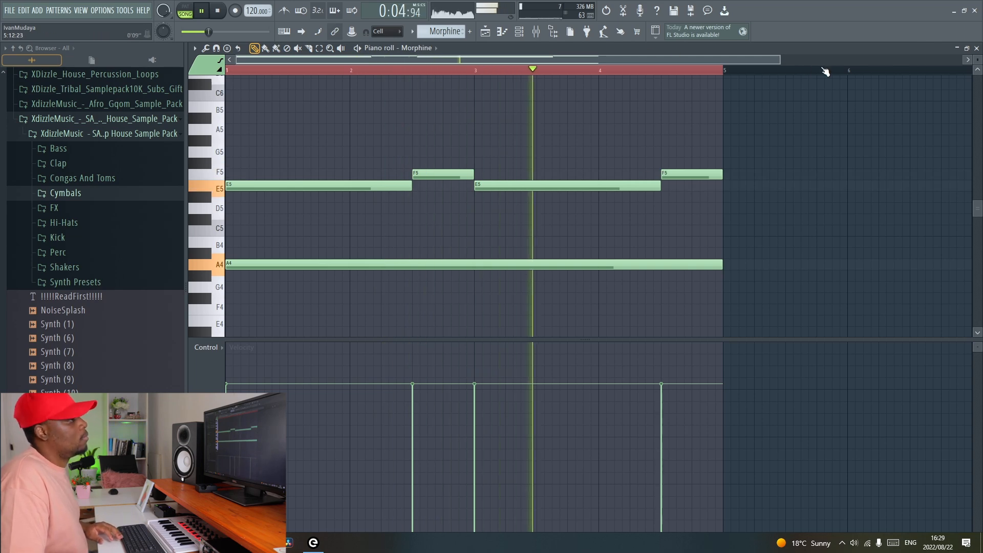
key("Escape")
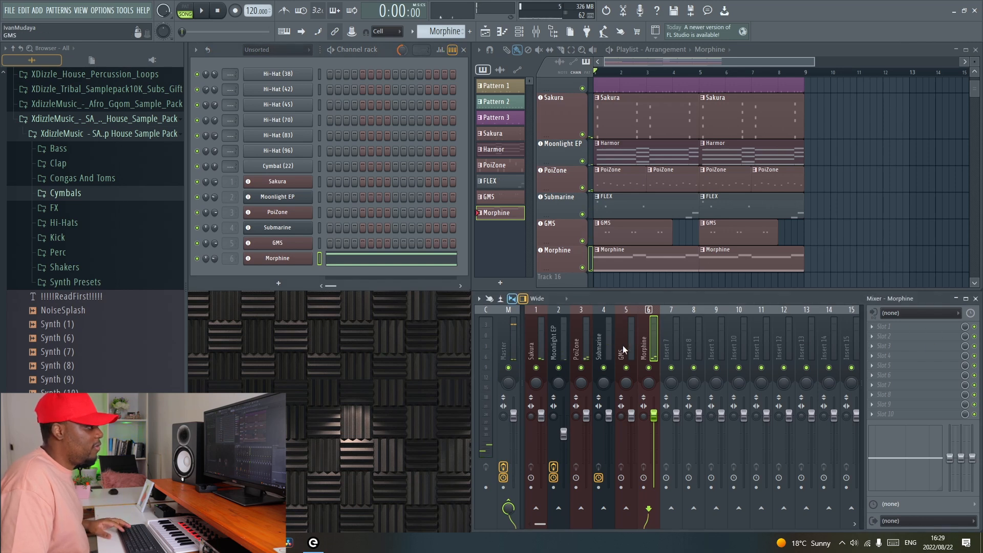
Copy the dUCK effect from the Moonlight EP mixer track to the Morphine mixer track.
left_click(597, 348)
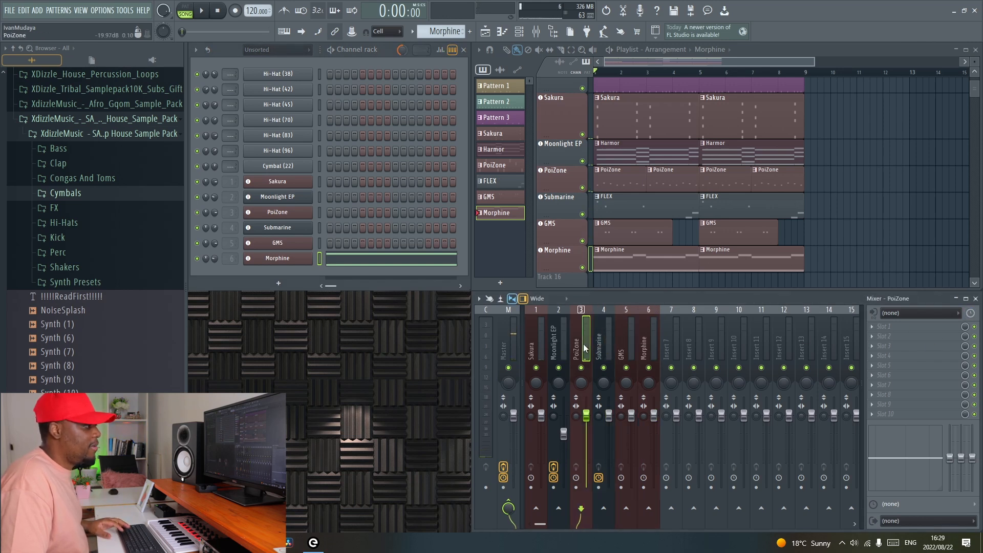
left_click(877, 331)
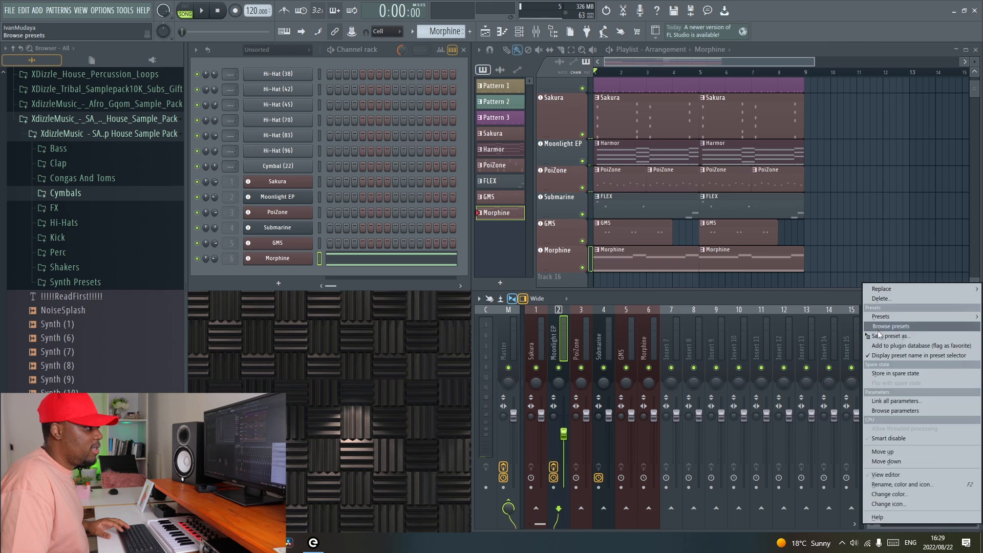
left_click_drag(886, 339, 649, 350)
left_click(303, 134)
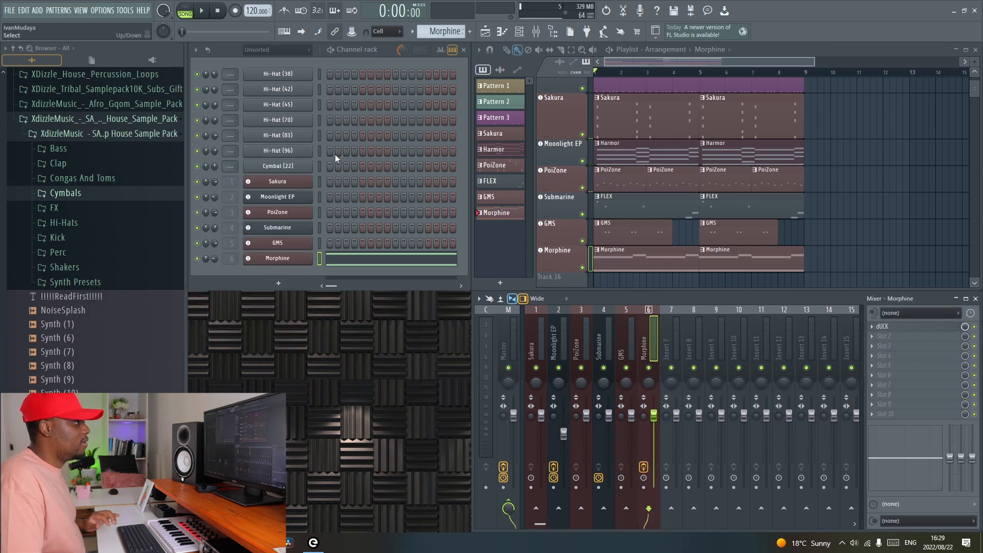
Play the arrangement from the start while reviewing all its tracks, and check the preset loaded in Morphine.
key("space")
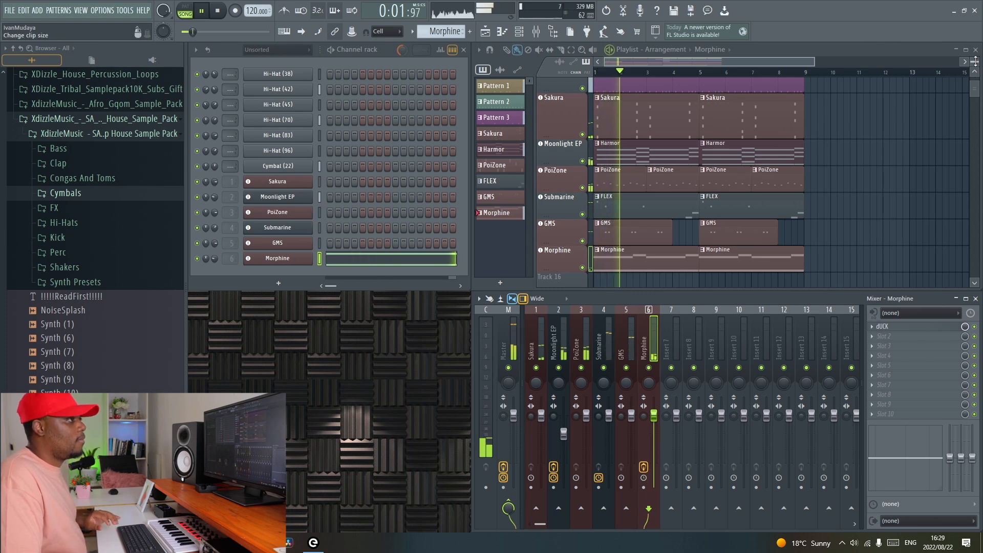
scroll(974, 76, "up", 6)
left_click_drag(974, 61, 974, 72)
scroll(892, 135, "up", 2)
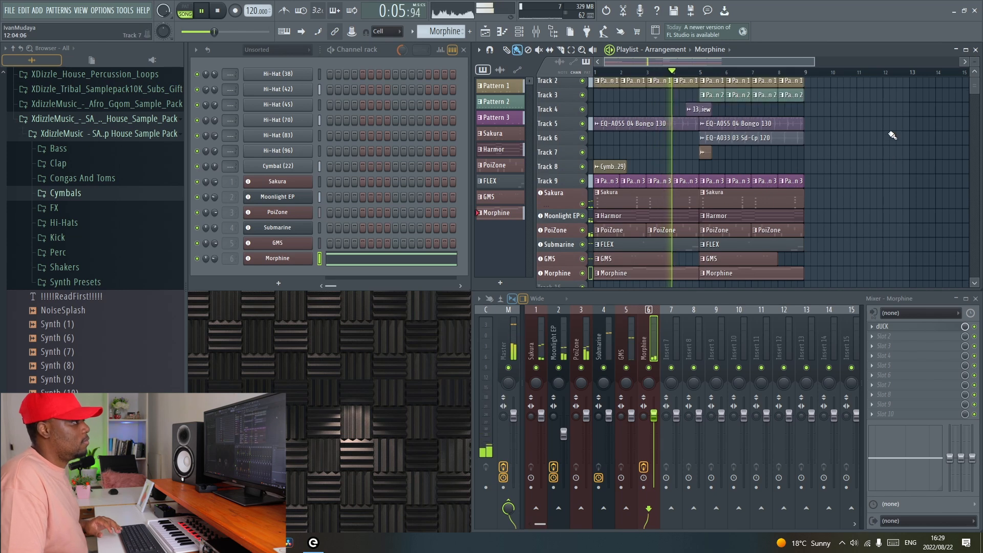
scroll(892, 135, "up", 1)
scroll(876, 204, "down", 5)
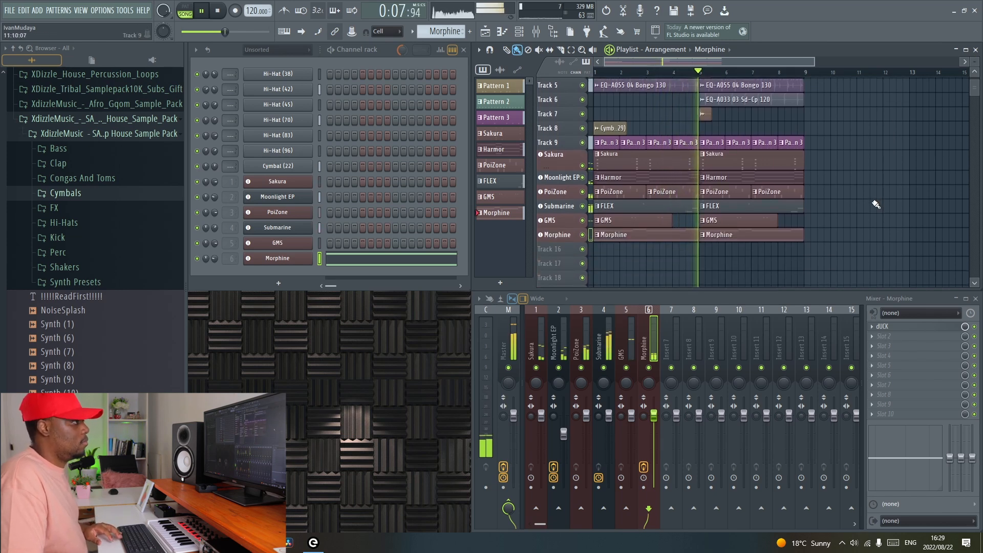
scroll(874, 206, "up", 2)
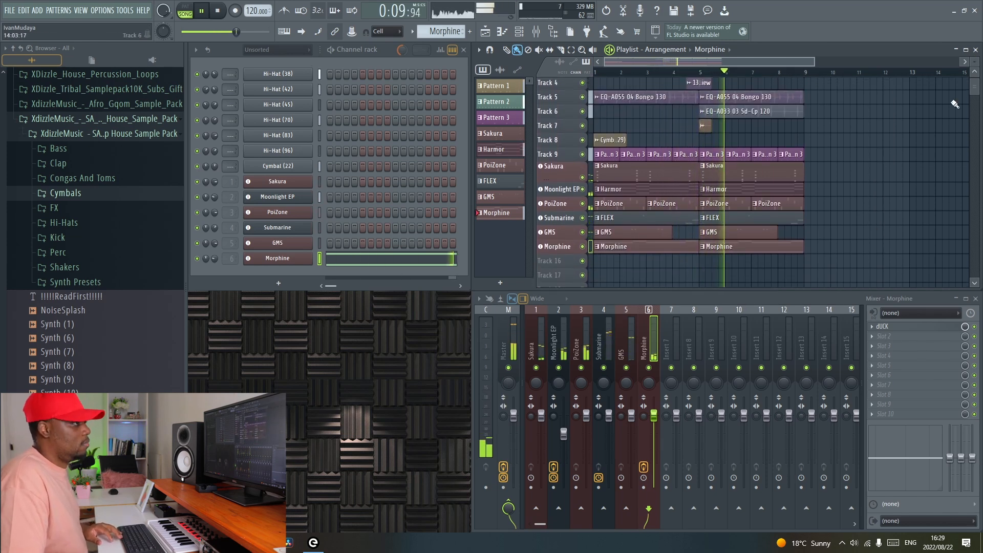
left_click_drag(973, 62, 974, 58)
scroll(844, 147, "up", 3)
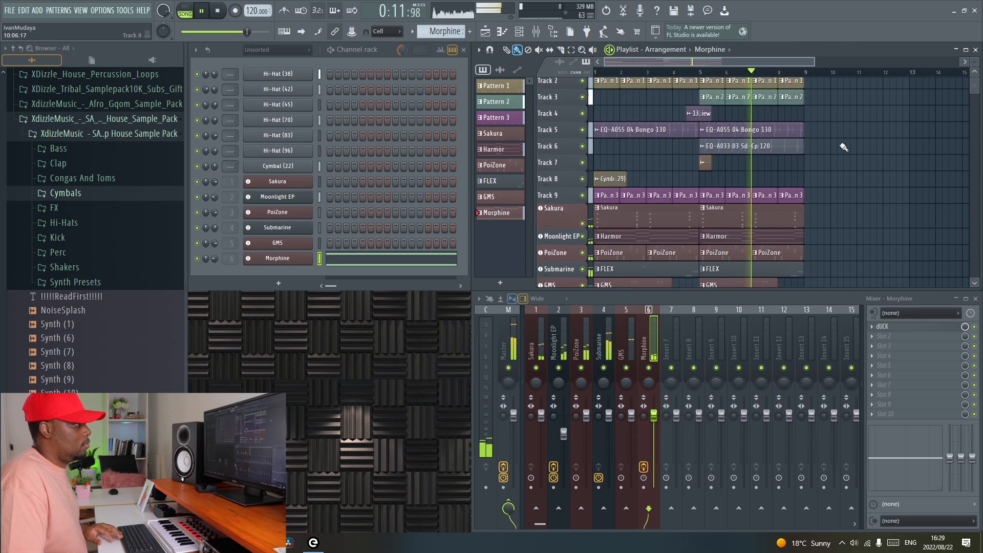
scroll(870, 144, "down", 7)
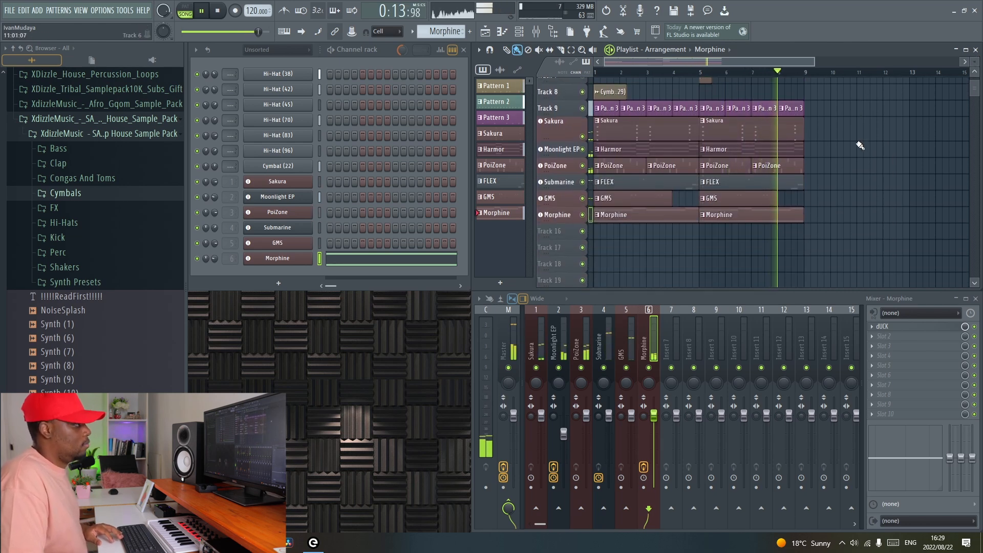
left_click(289, 260)
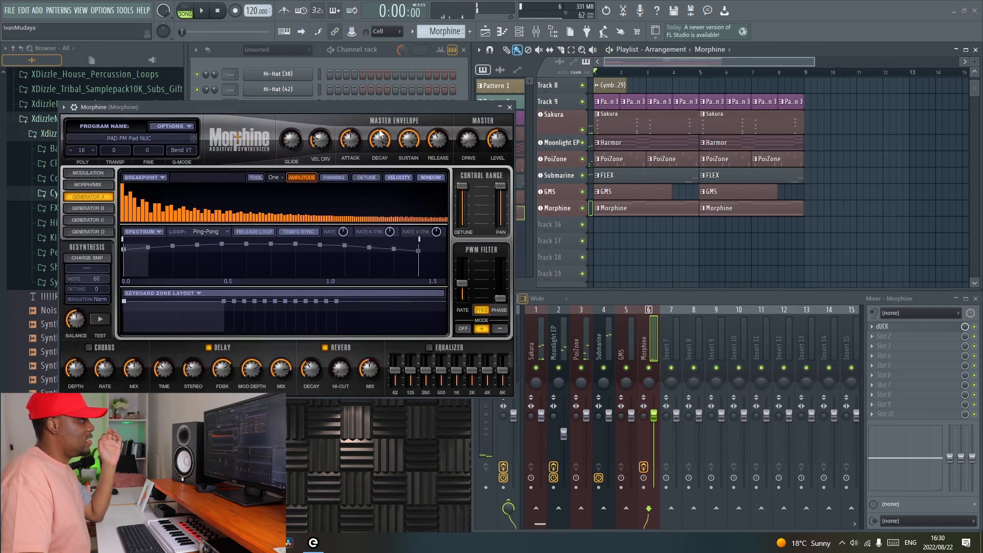
left_click(509, 108)
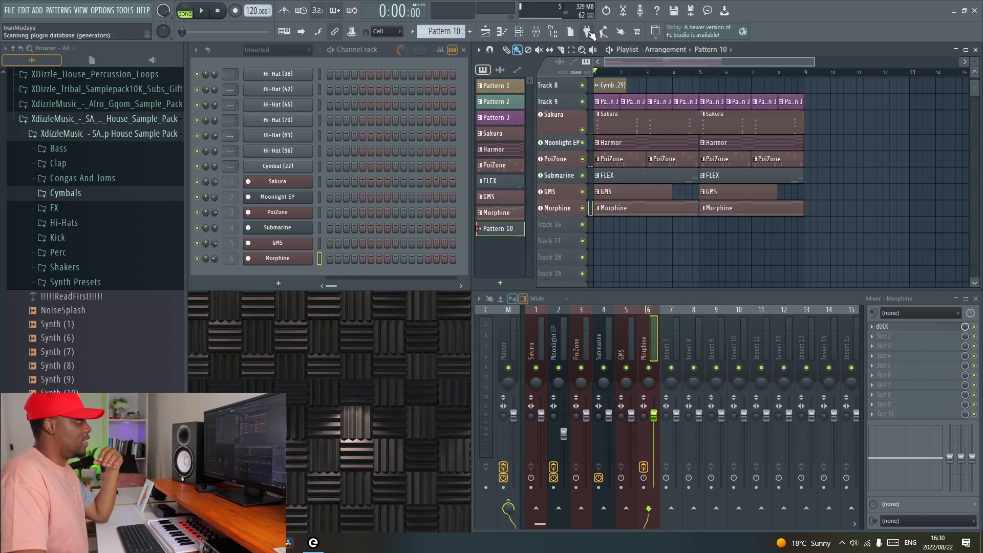
Add a second GMS as an instrument track below Morphine.
left_click(588, 33)
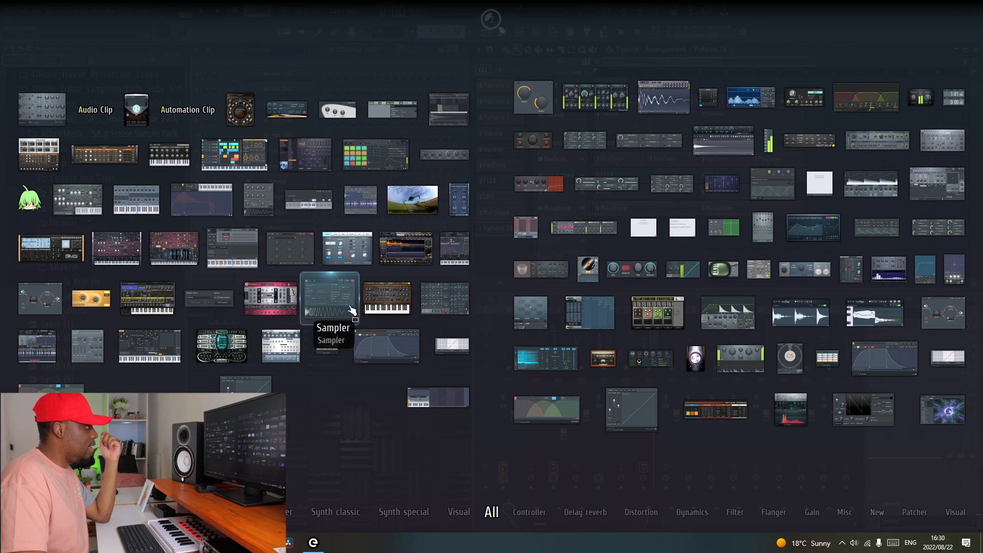
left_click_drag(351, 309, 556, 225)
left_click_drag(393, 128, 526, 270)
Try Leads & Synths presets such as Cosmic Seans LS in the second GMS and record a melody into its pattern.
left_click(323, 372)
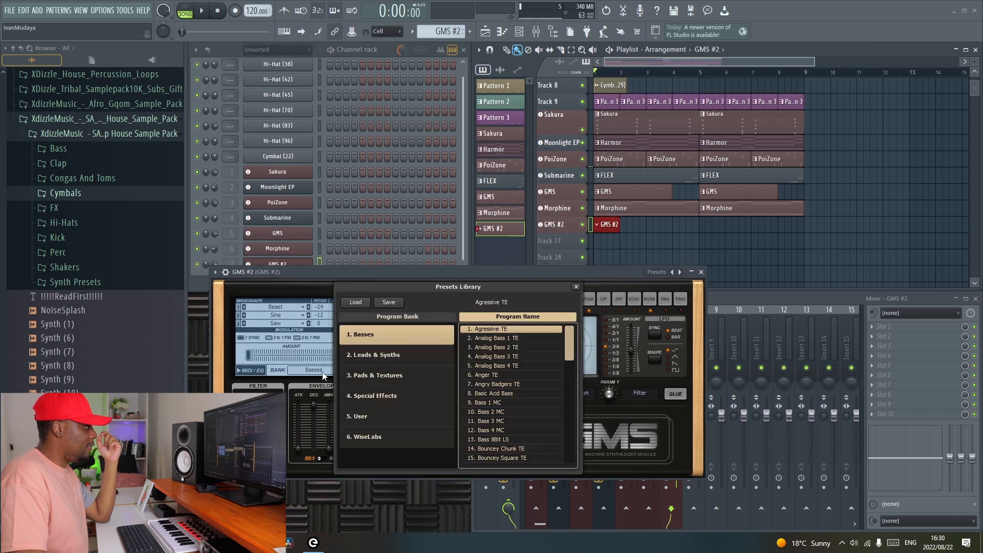
left_click(387, 358)
left_click(514, 402)
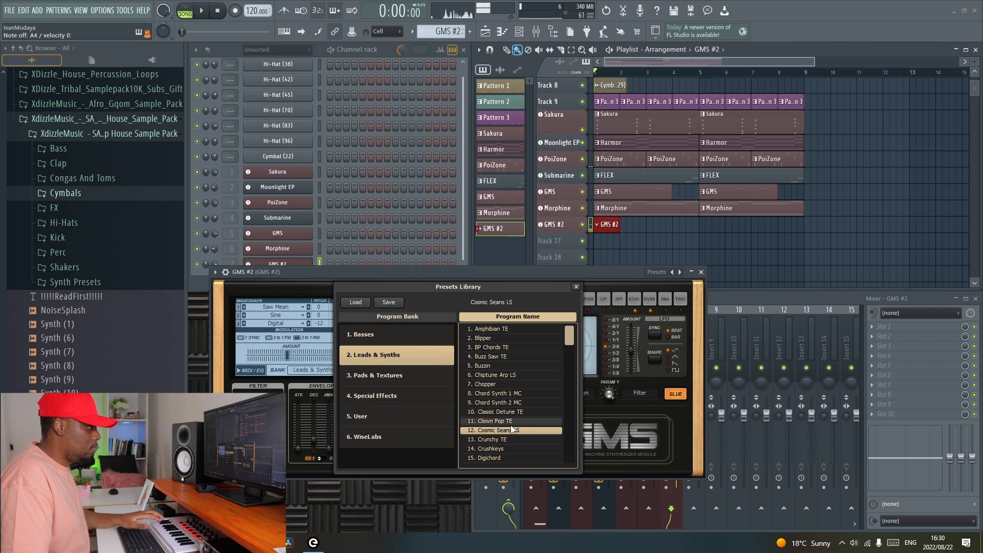
left_click(514, 438)
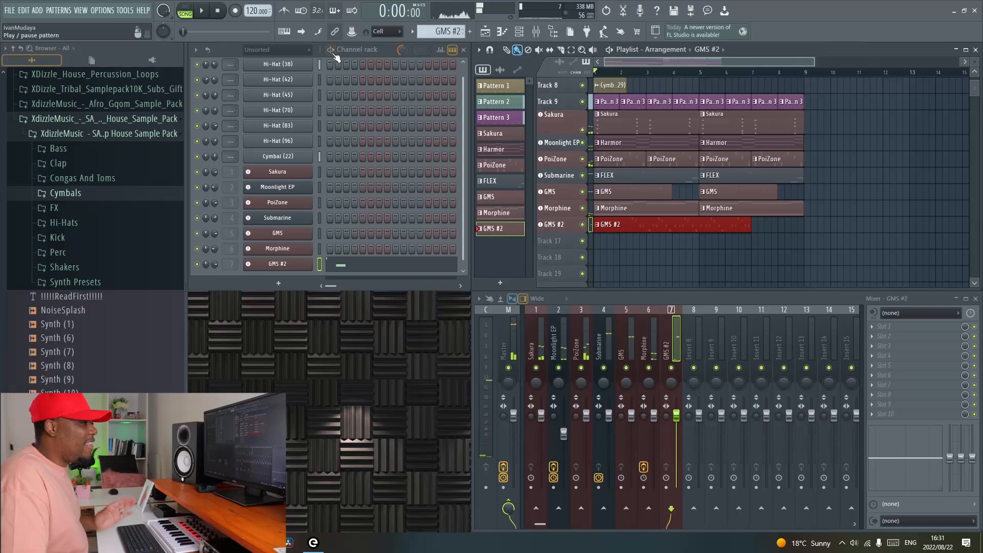
Open the recorded GMS #2 clip in the piano roll and play through its melody.
left_click_drag(975, 60, 976, 78)
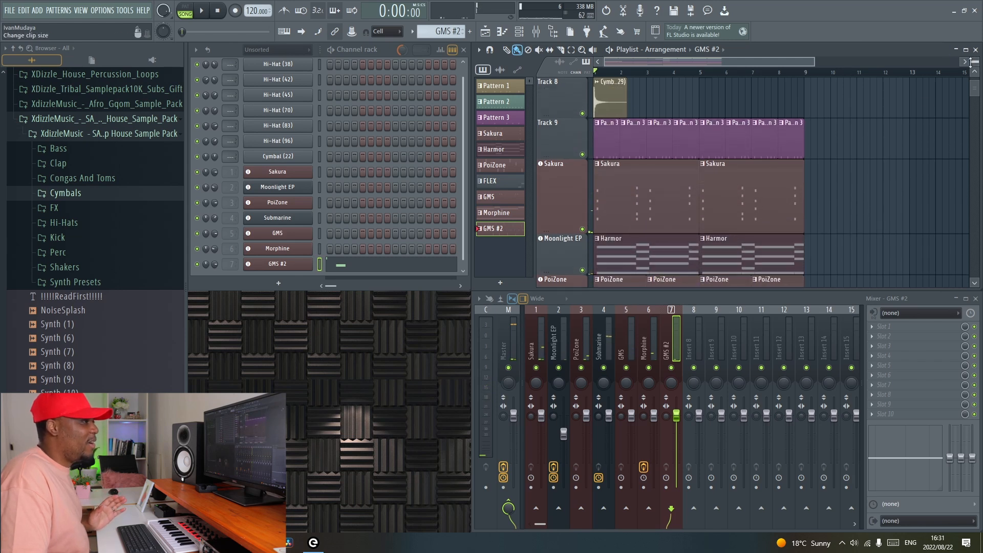
scroll(873, 136, "down", 7)
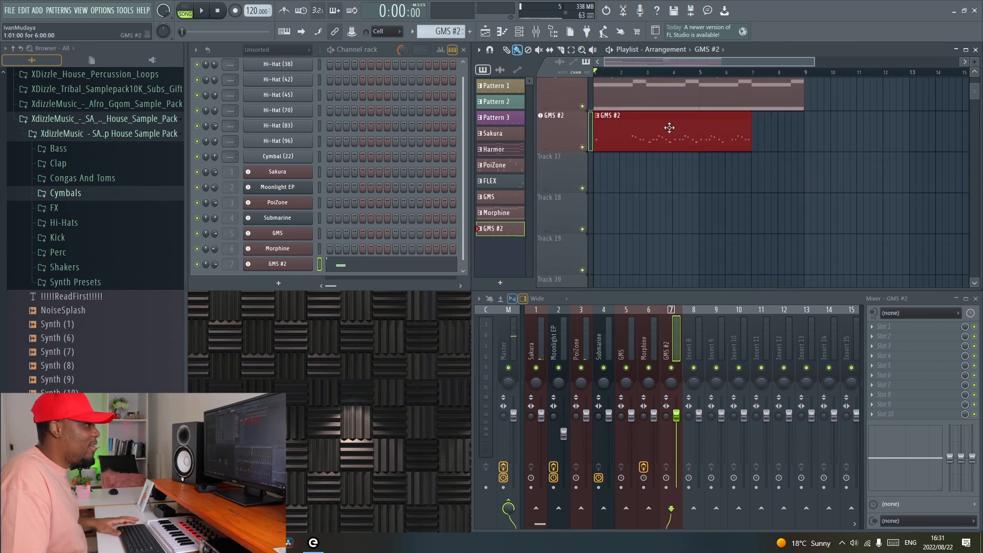
double_click(669, 128)
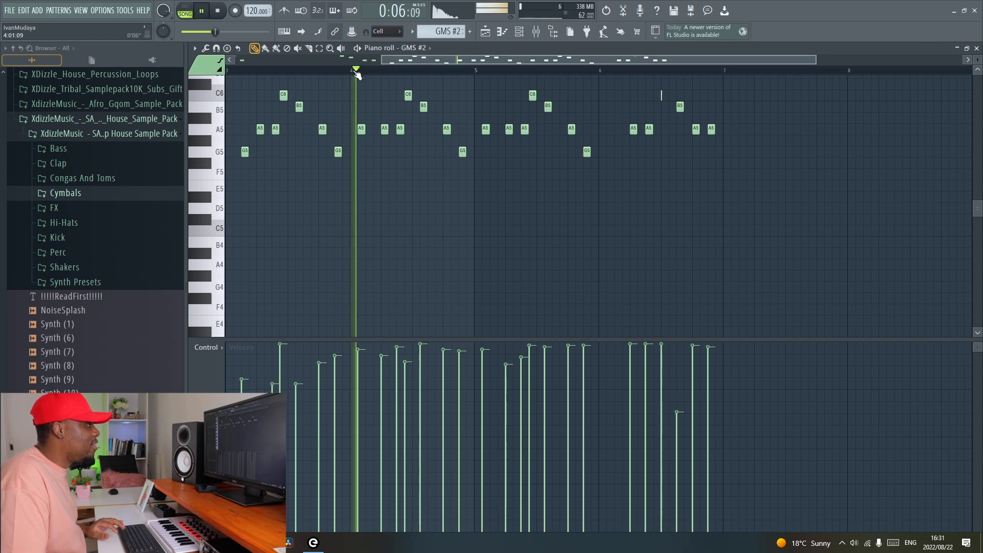
scroll(407, 119, "up", 1)
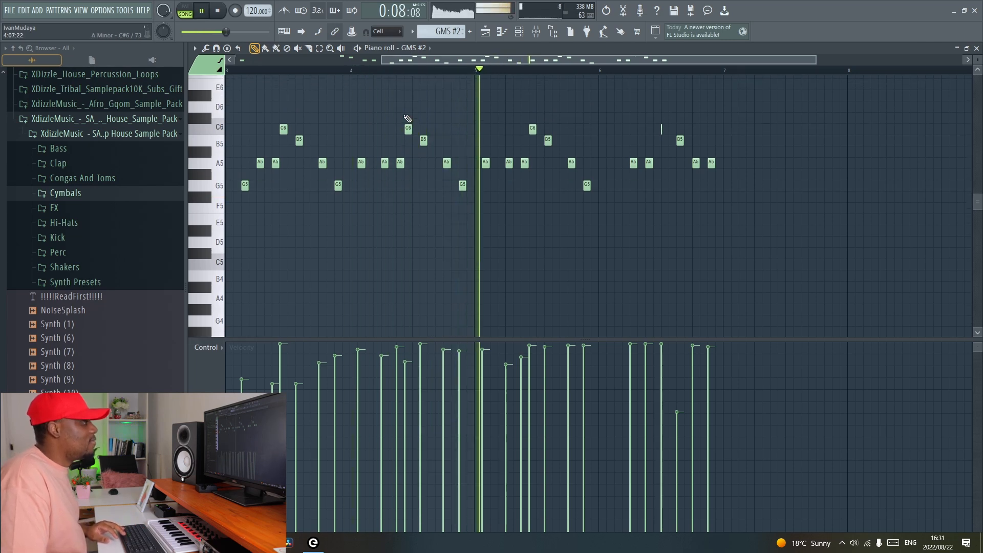
key("space")
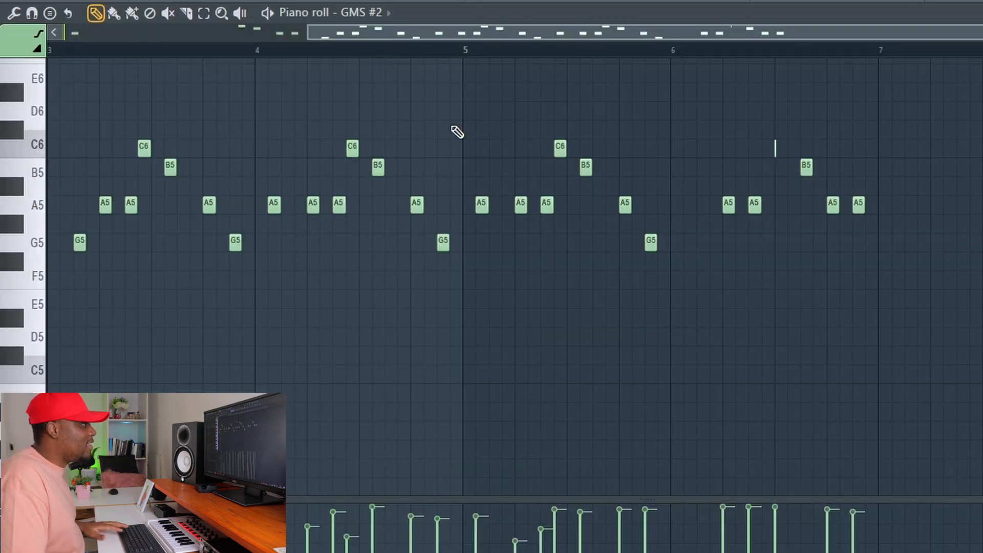
Delete all GMS #2 melody notes before bar 5 and in bar 6, keeping only the phrase in bar 5.
left_click_drag(463, 121, 660, 287)
left_click_drag(457, 286, 16, 117)
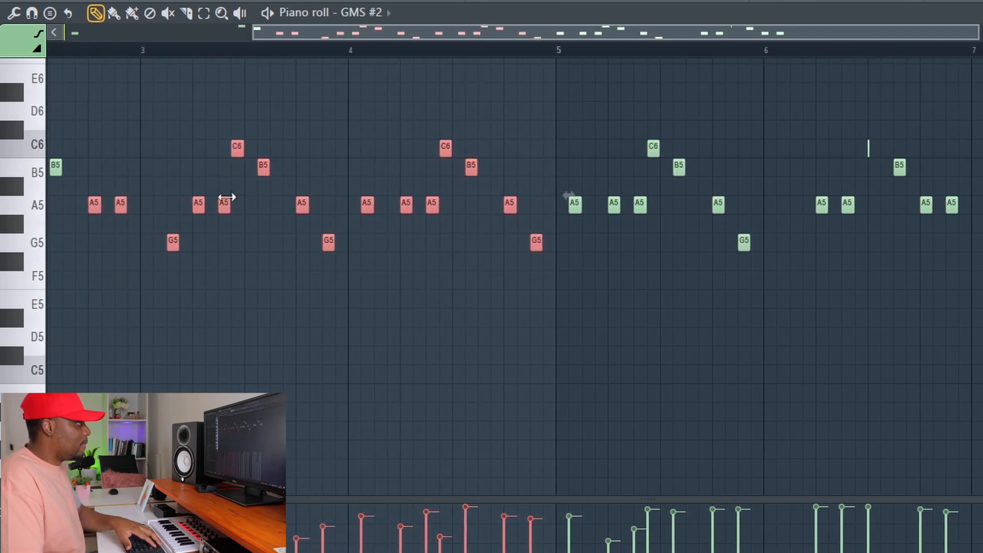
scroll(284, 36, "up", 1)
scroll(271, 61, "down", 2)
left_click_drag(535, 286, 48, 106)
key("Delete")
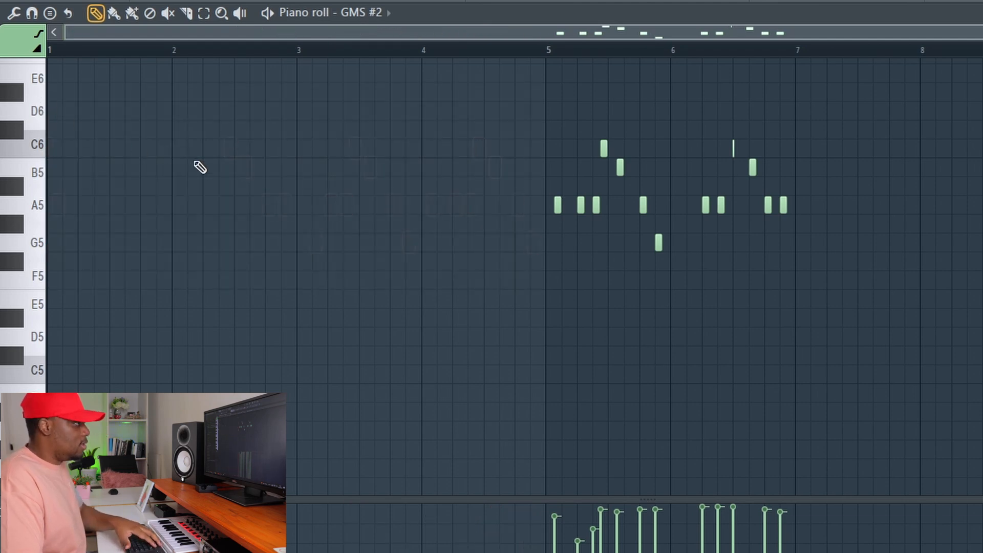
left_click_drag(789, 271, 702, 123)
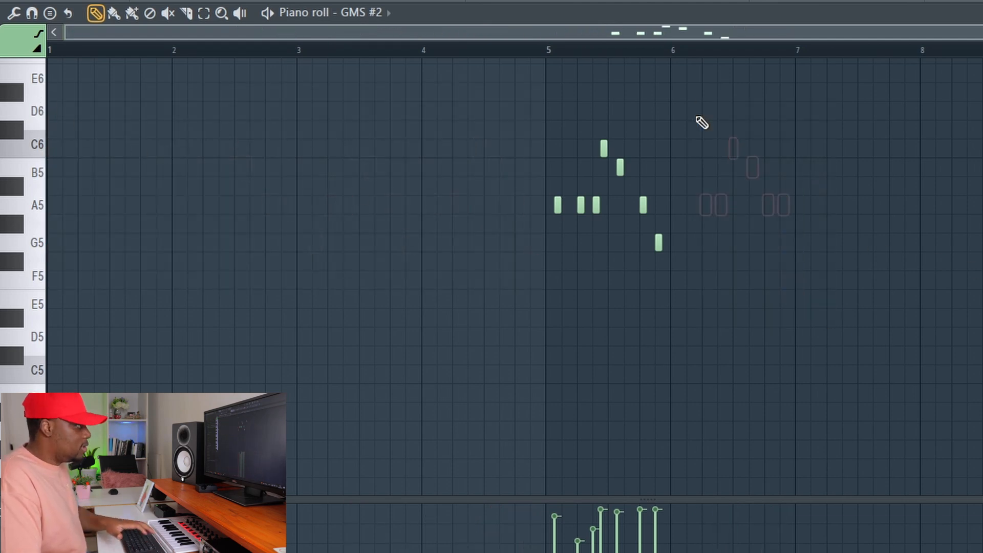
Move the remaining GMS #2 phrase from bar 5 back to the start of bar 1.
left_click_drag(717, 309, 464, 83)
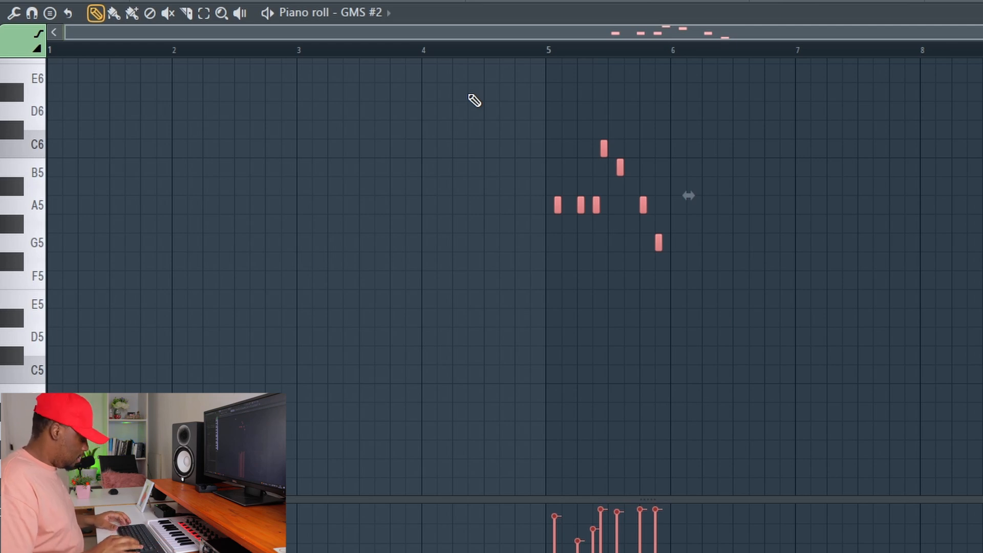
key("shift+Left")
key("shift+Left")
key("shift+Left")
key("shift+Left")
key("shift+Left")
key("shift+Left")
key("shift+Left")
key("shift+Left")
key("shift+Left")
key("shift+Left")
key("shift+Left")
key("shift+Left")
key("shift+Left")
key("shift+Left")
key("shift+Left")
key("shift+Left")
key("shift+Left")
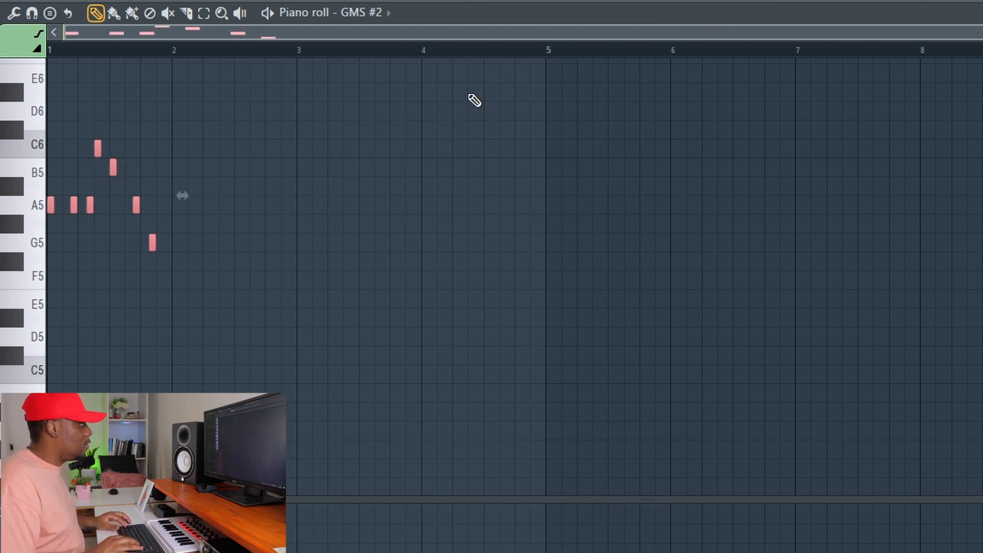
Play back the GMS #2 phrase in bar 1 and shift it so its last G5 note ends at bar 2.
key("space")
scroll(96, 36, "up", 3)
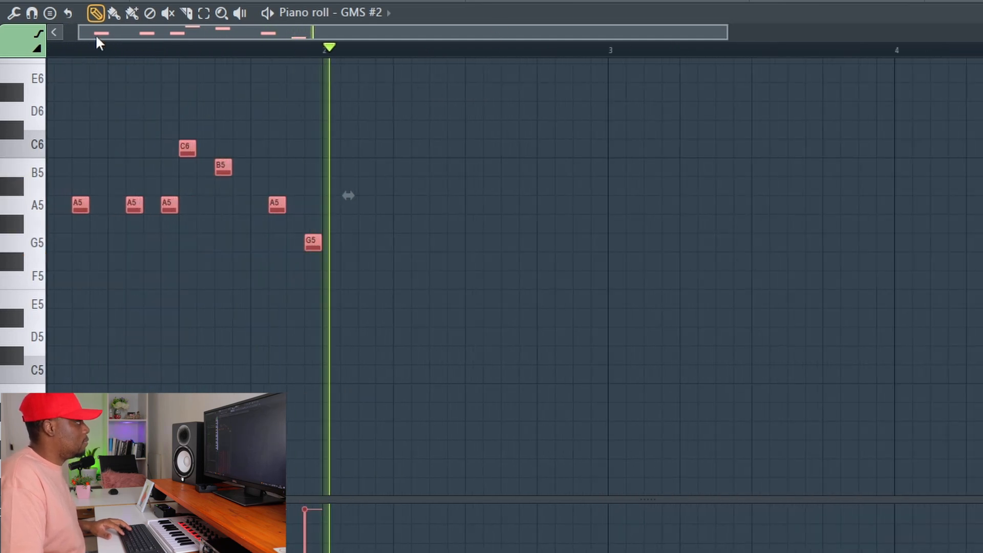
scroll(97, 38, "up", 2)
key("space")
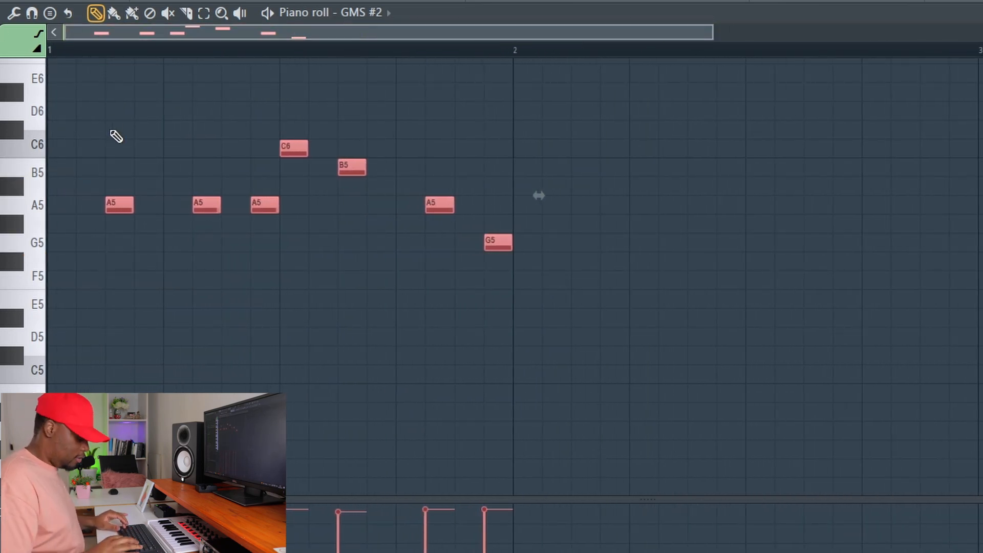
Shift the GMS #2 phrase one grid step earlier, copy it into bar 2 and play back both bars.
key("shift+Left")
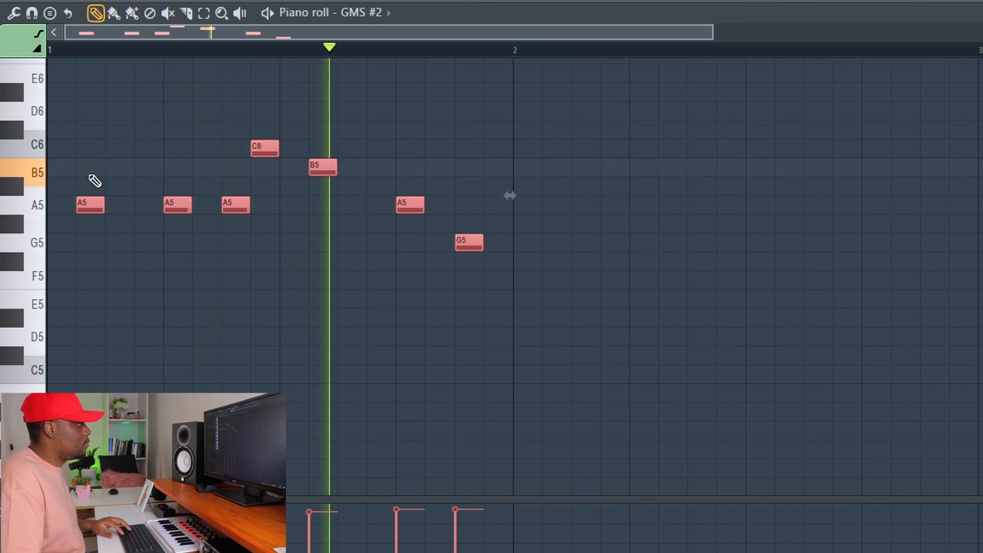
key("space")
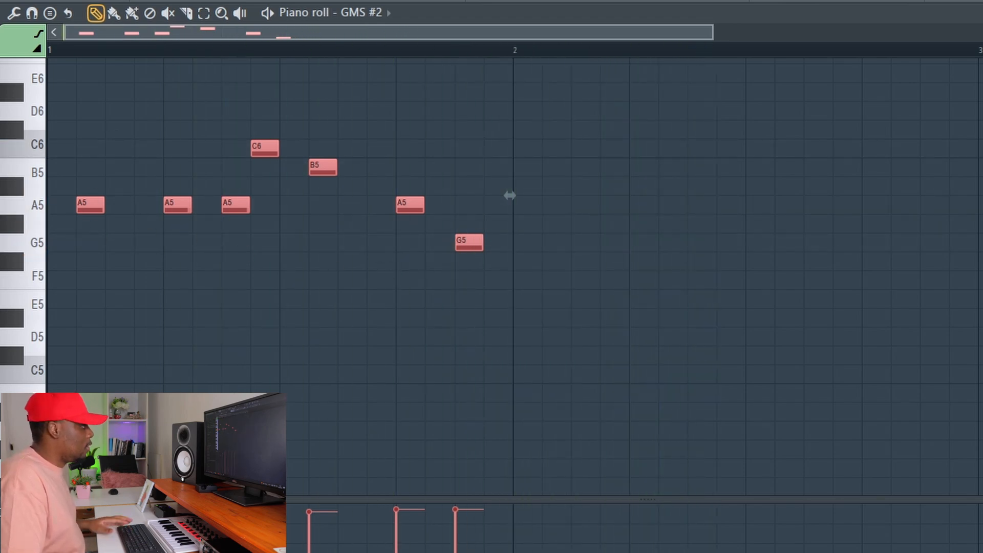
left_click_drag(88, 207, 543, 208)
key("space")
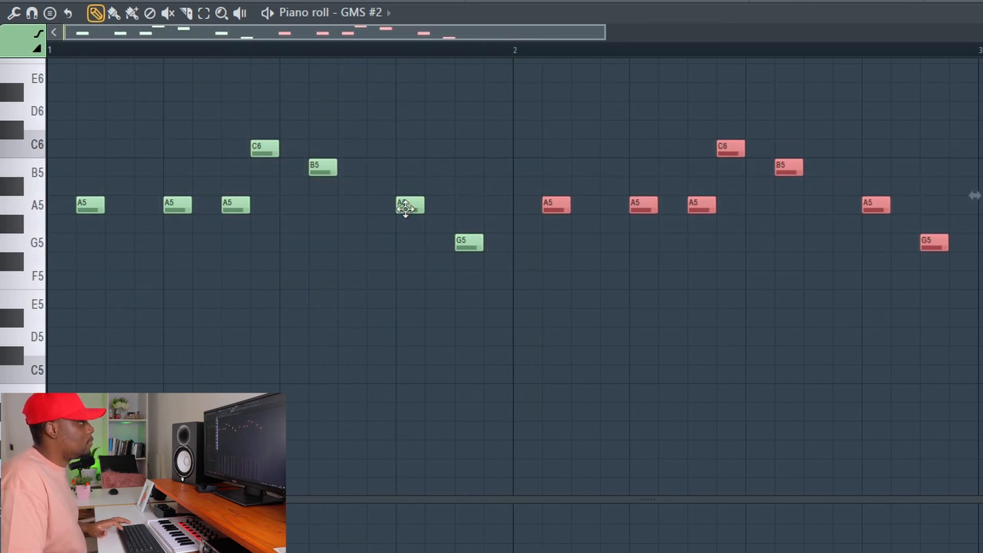
left_click(412, 185)
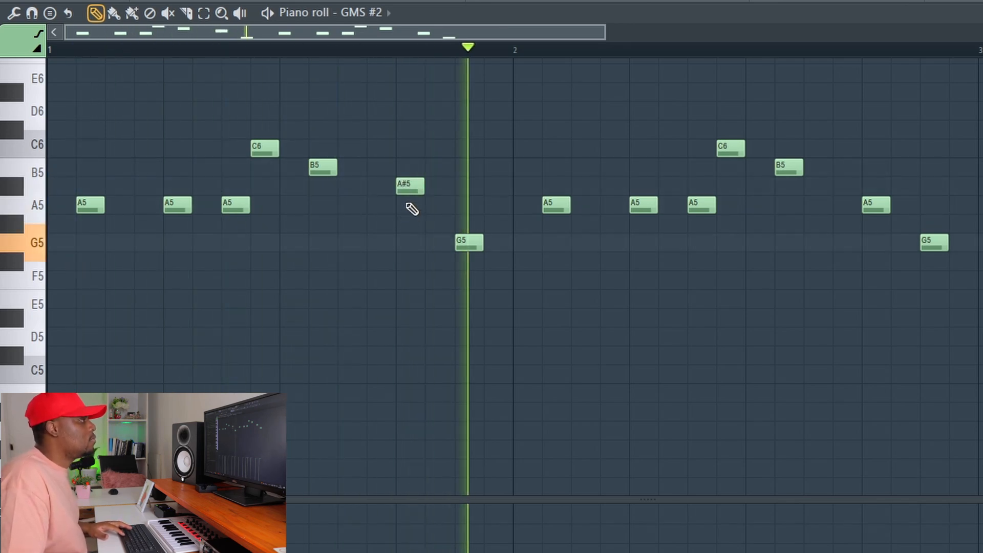
mouse_move(410, 187)
left_mouse_down()
mouse_move(410, 169)
mouse_move(409, 207)
left_mouse_up()
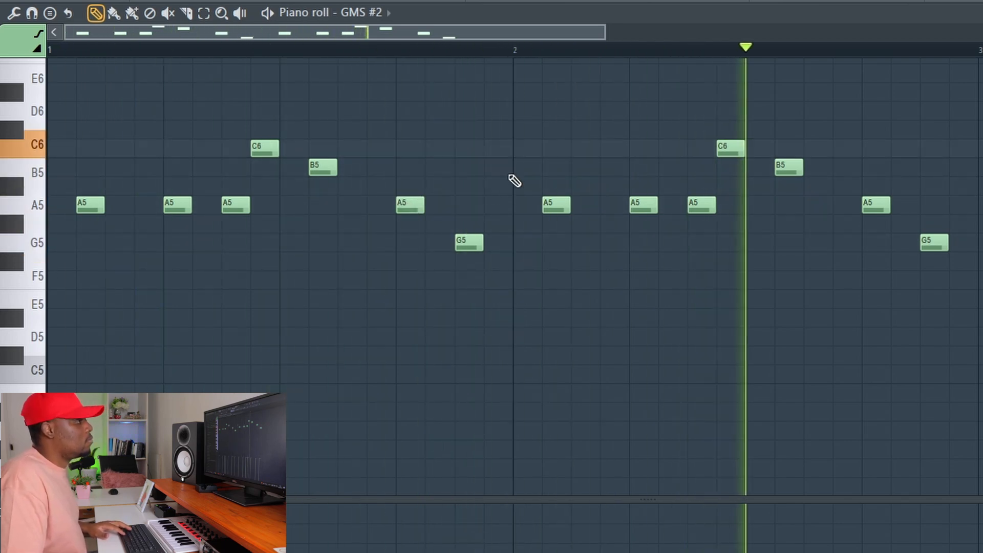
scroll(519, 50, "down", 3)
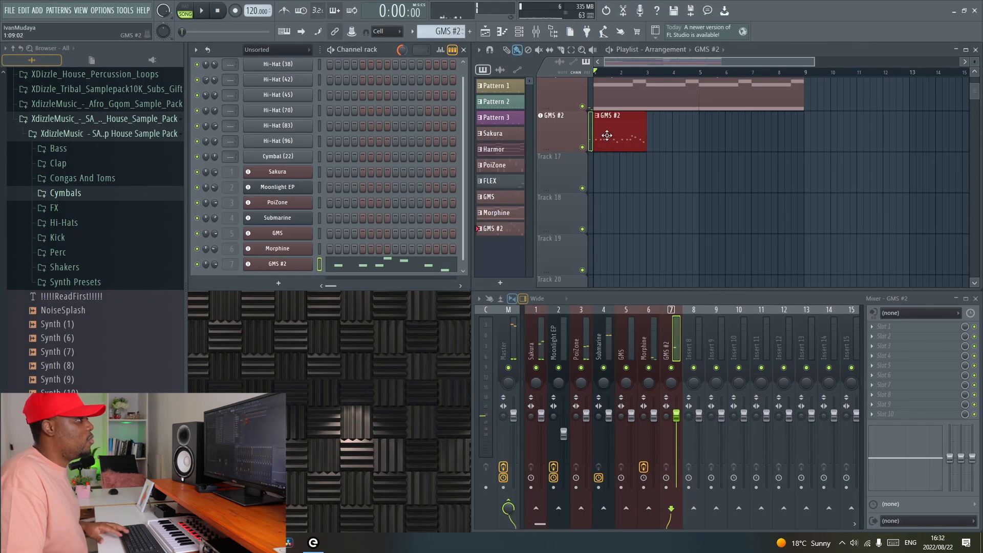
left_click_drag(651, 133, 781, 131)
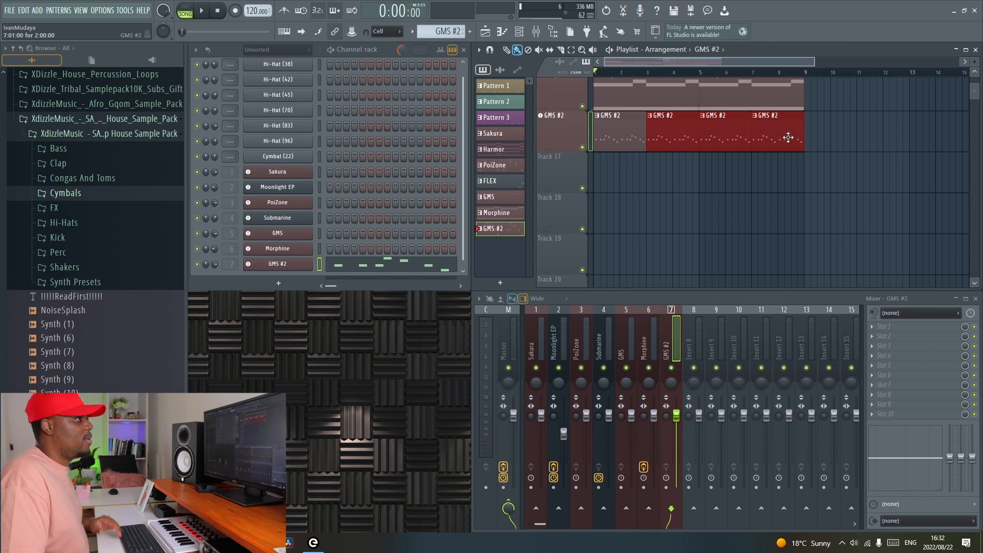
right_click(789, 137)
right_click(727, 139)
right_click(690, 140)
Open the GMS #2 synth and create an automation clip for its filter cutoff.
left_click(291, 265)
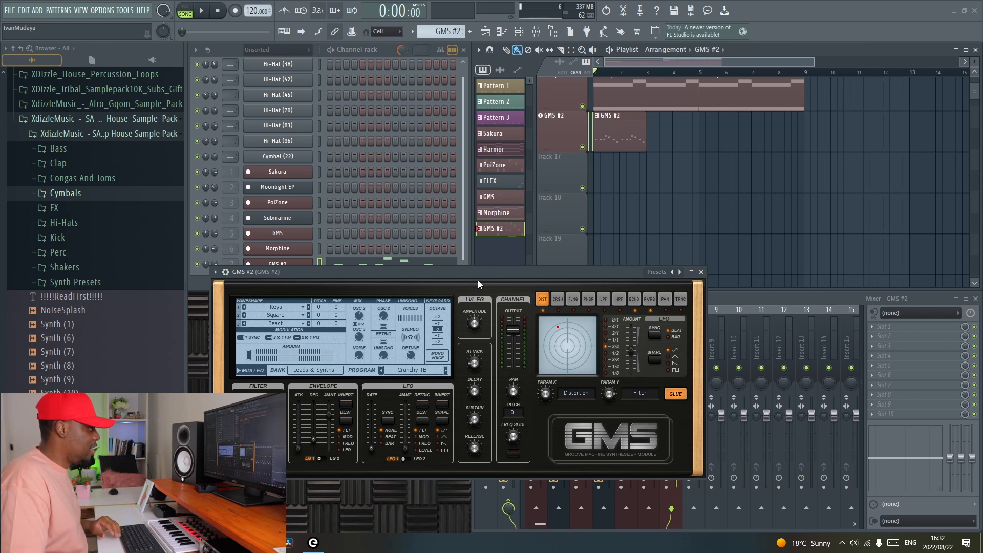
left_click_drag(460, 276, 504, 295)
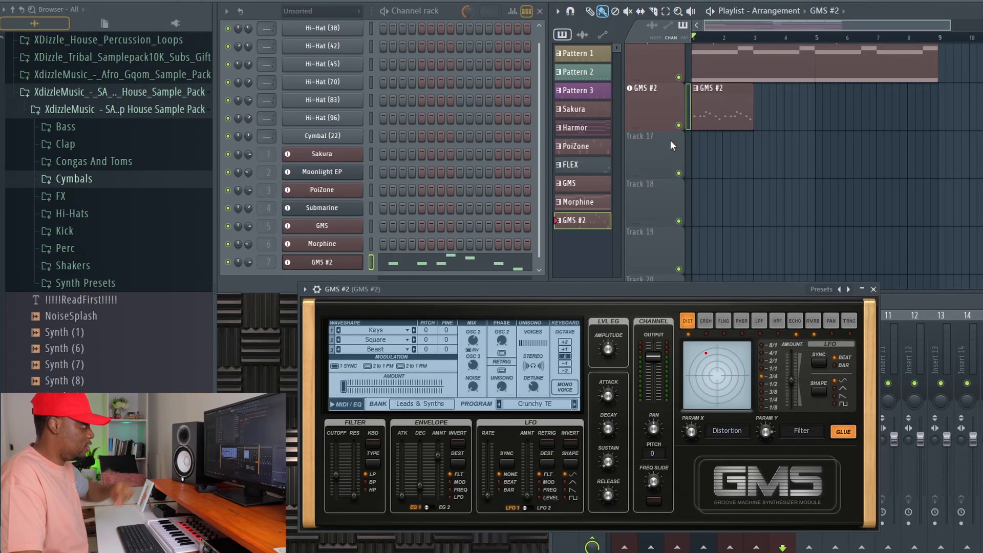
right_click(333, 474)
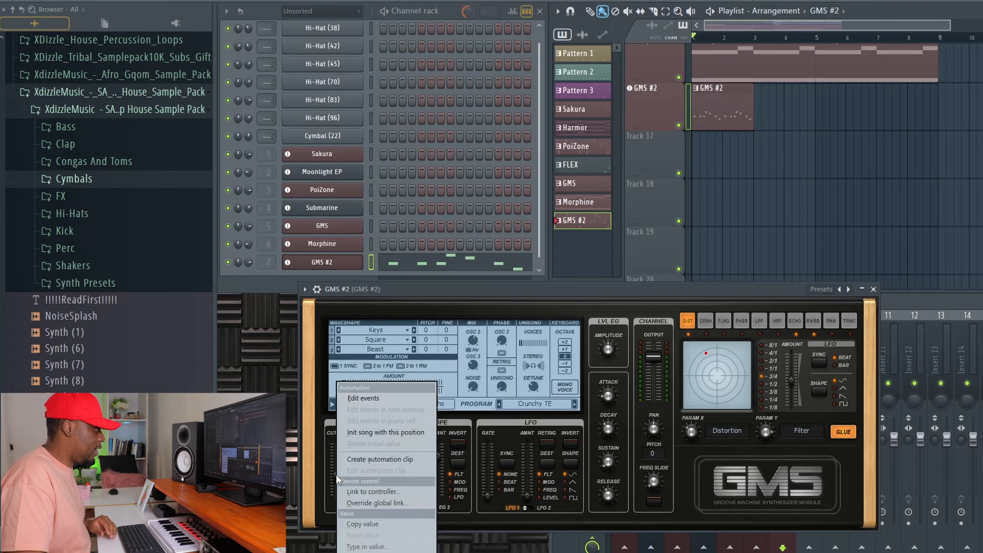
left_click(385, 458)
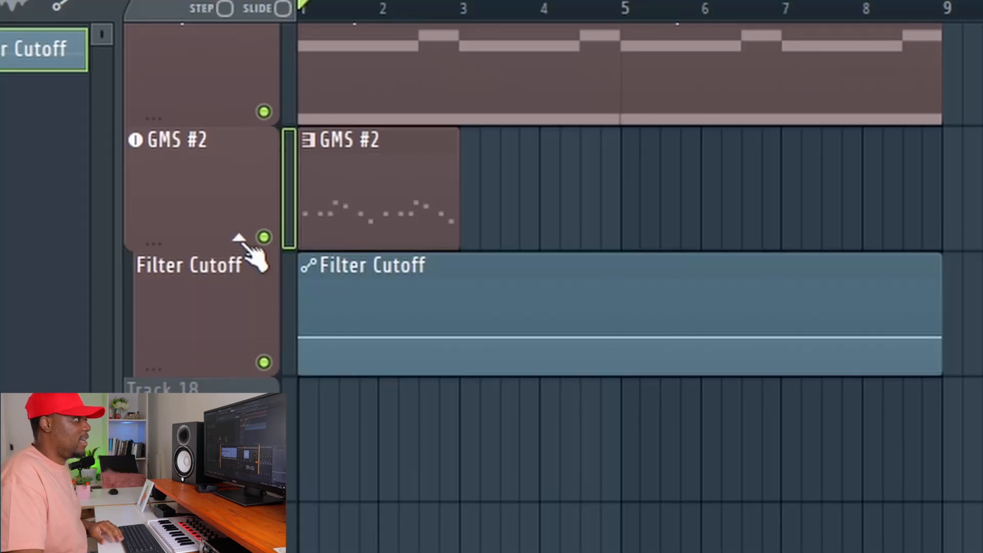
left_click(241, 239)
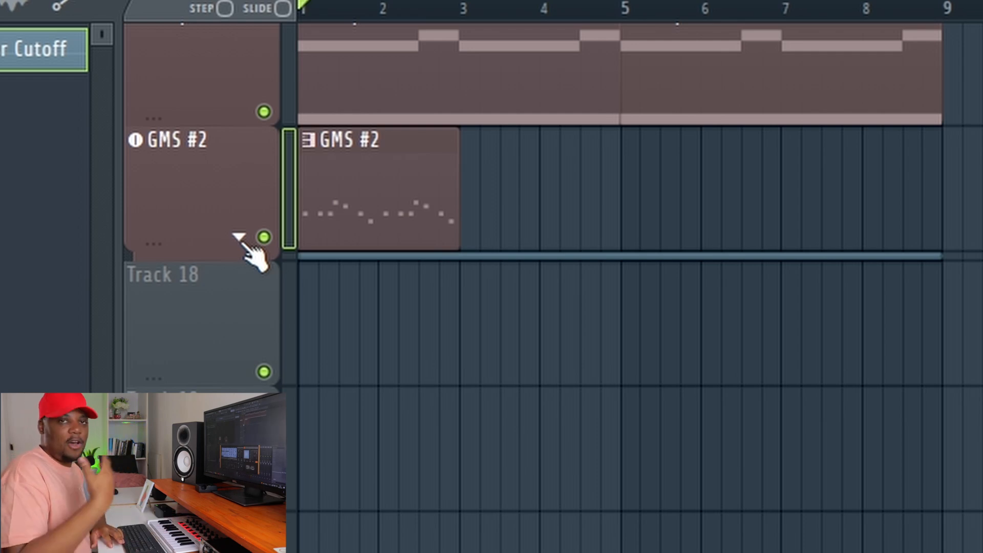
left_click(240, 238)
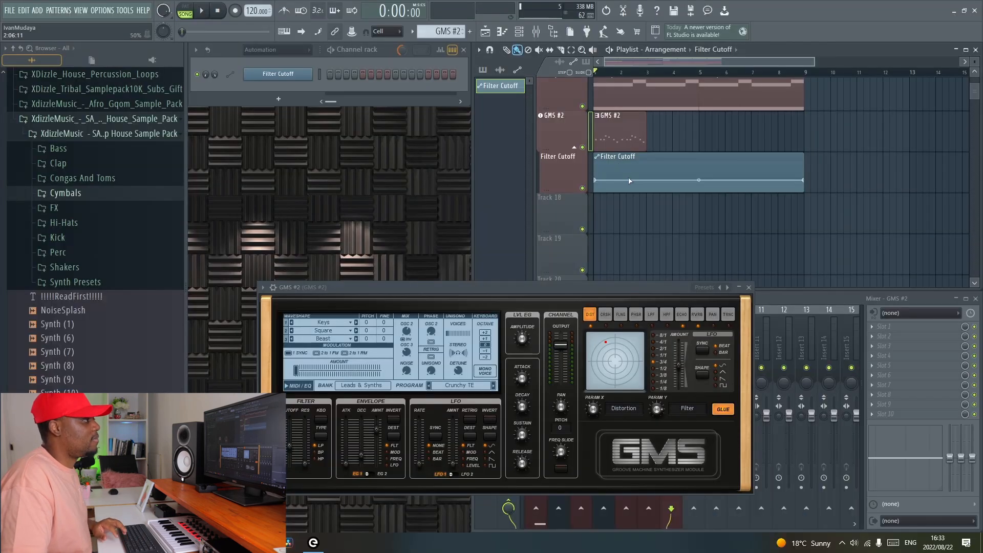
Raise the end of the Filter Cutoff automation so the curve climbs from bar 1 to bar 9.
key("space")
right_click(376, 337)
left_click_drag(376, 338, 402, 293)
left_click_drag(629, 167, 801, 167)
key("space")
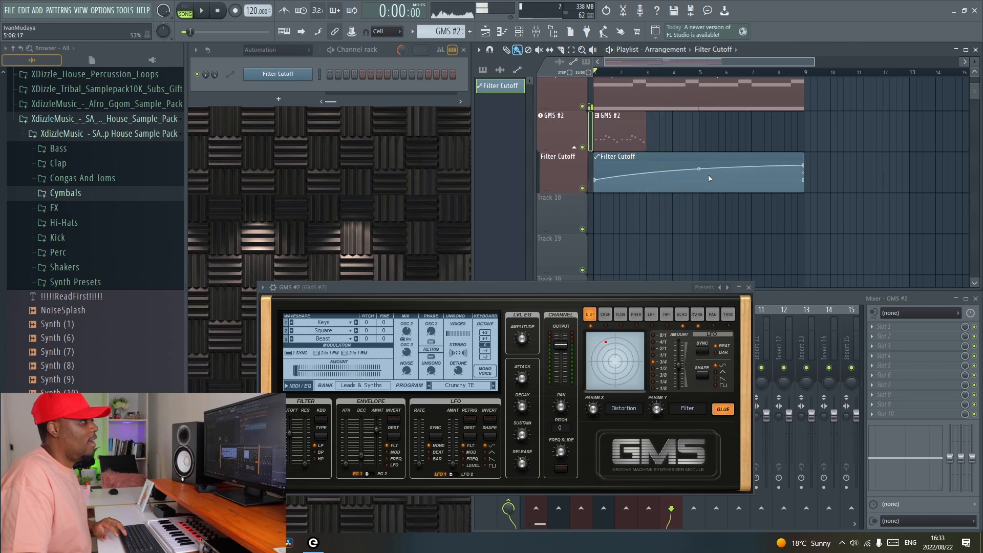
Repeat the GMS #2 clip up to bar 9 and bend the Filter Cutoff curve to rise slowly at first and steeper towards the end.
left_click(628, 134)
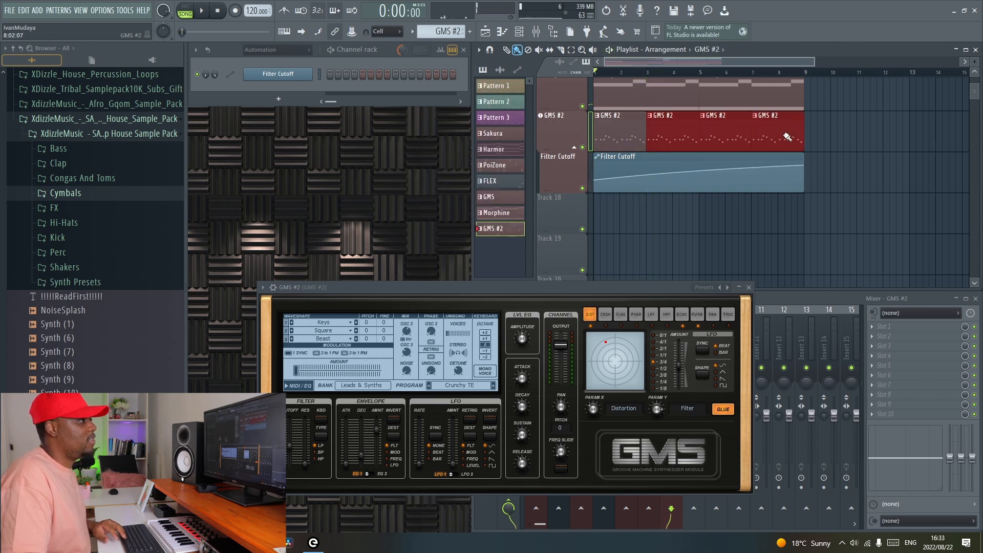
key("space")
double_click(609, 141)
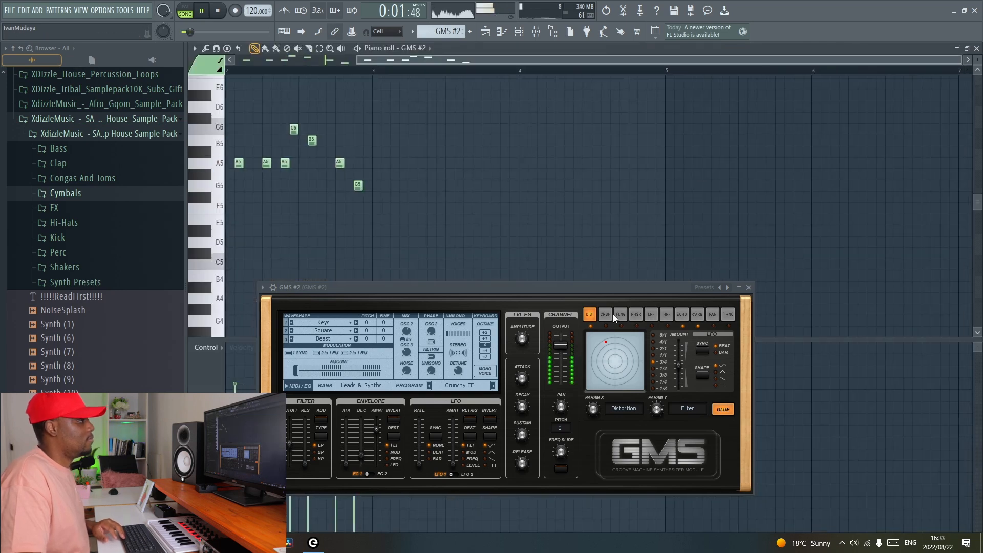
left_click(976, 48)
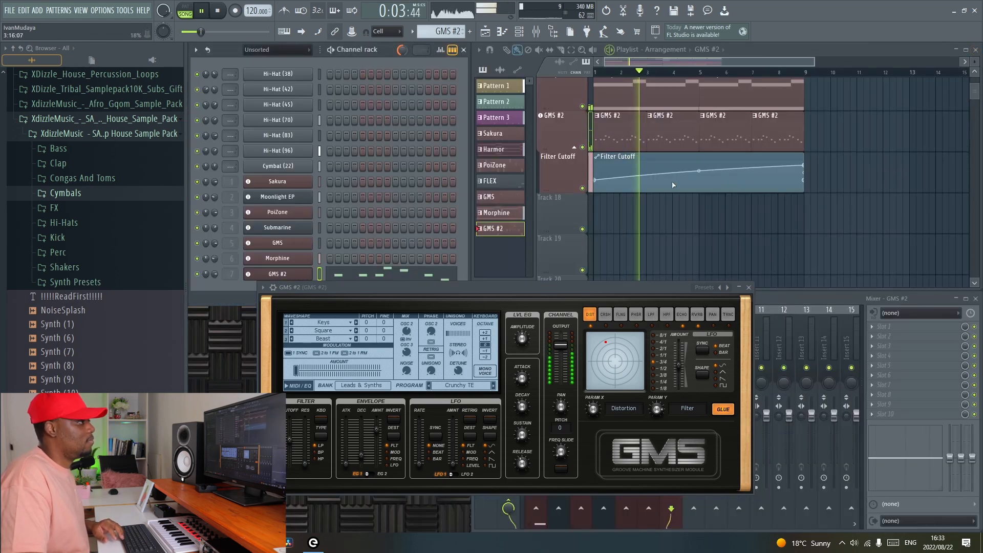
left_click_drag(696, 171, 697, 176)
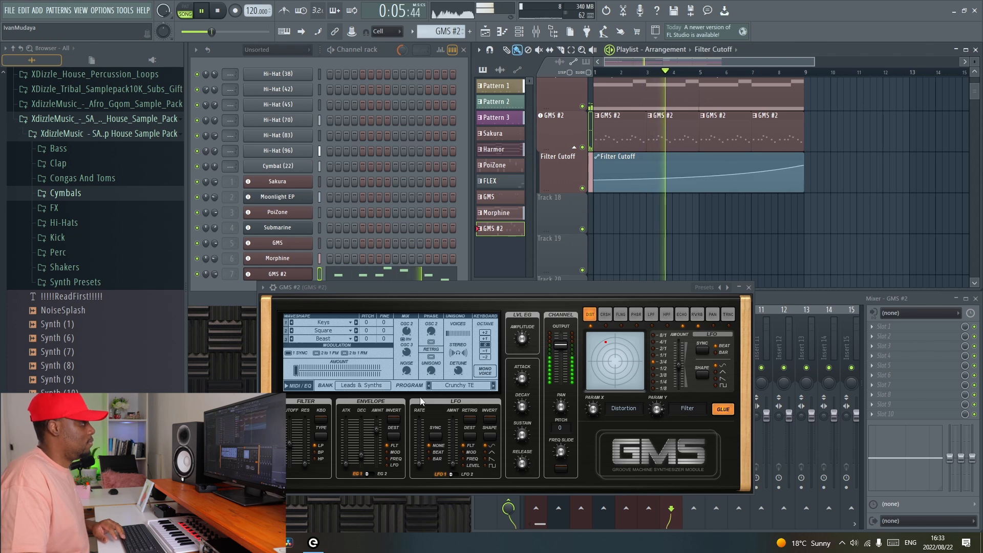
key("space")
Create an automation clip for the GMS #2 synth's envelope decay.
right_click(362, 456)
left_click(401, 290)
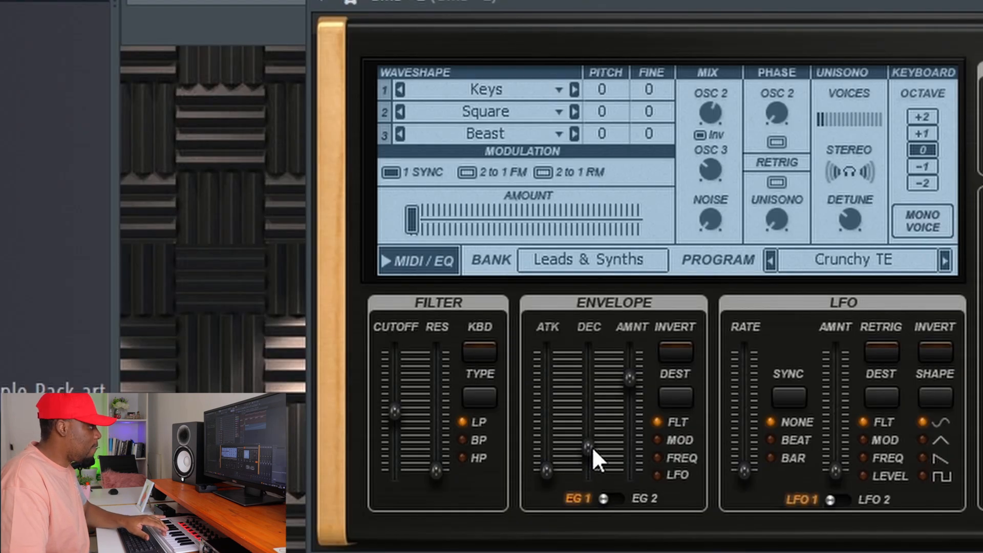
mouse_move(592, 448)
left_mouse_down()
mouse_move(589, 406)
mouse_move(589, 443)
left_mouse_up()
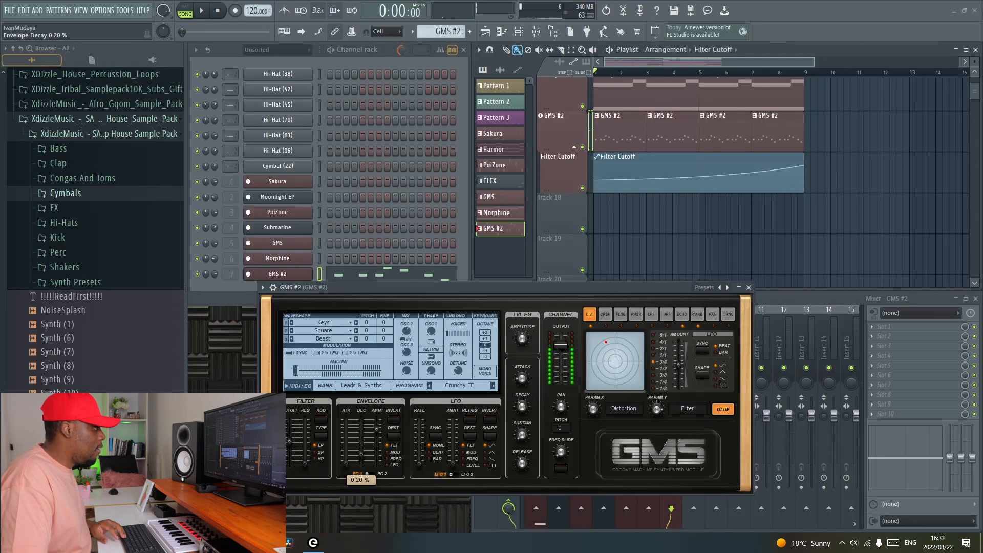
right_click(363, 458)
left_click(401, 432)
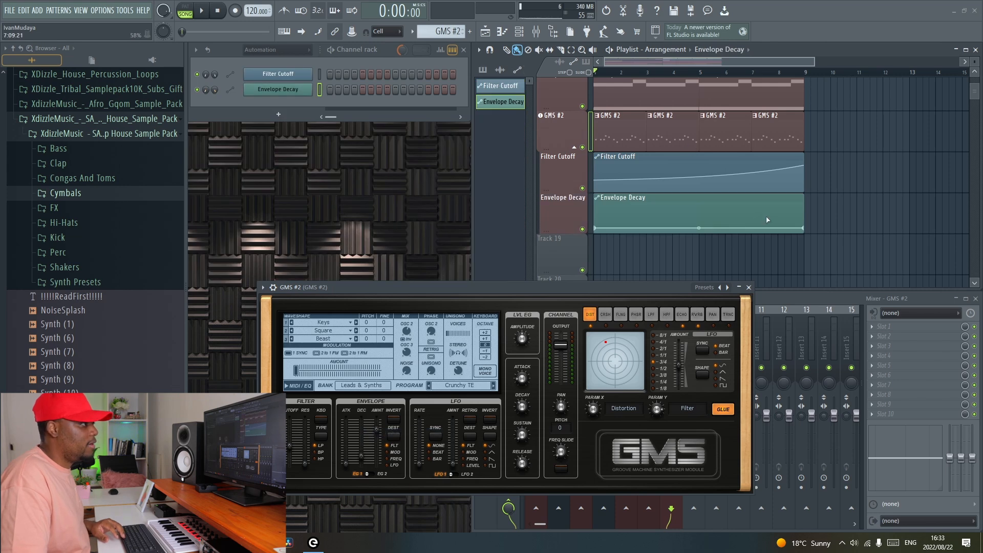
Shape the Envelope Decay automation to rise until bar 5, drop sharply there, climb to a peak at bar 7 and curve down to bar 9.
key("space")
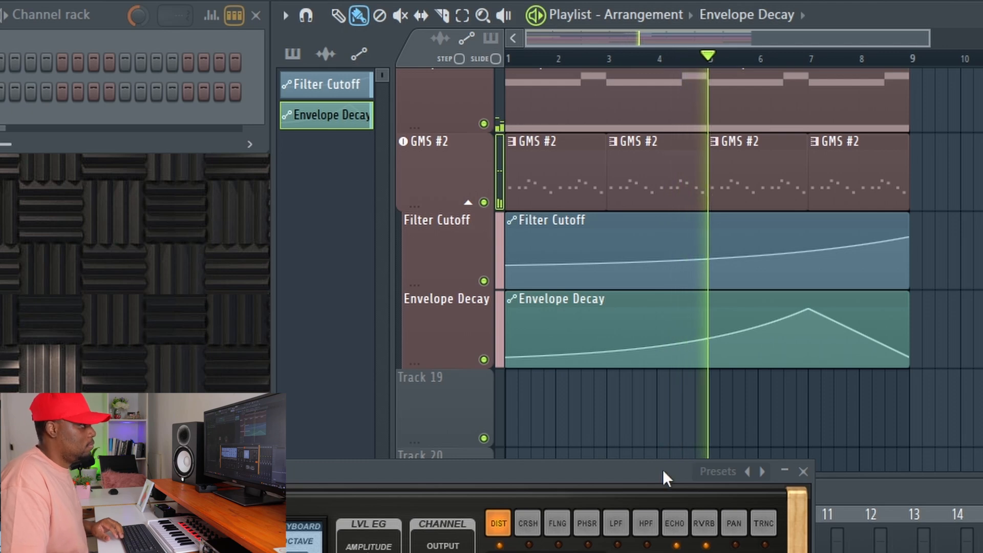
key("space")
left_click(710, 338)
left_click(716, 357)
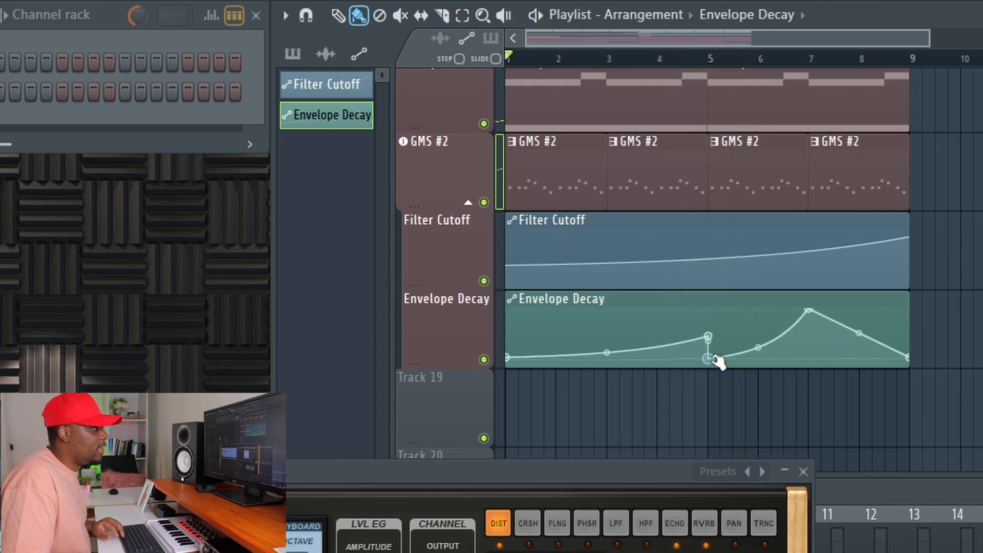
left_click_drag(811, 318, 859, 327)
key("space")
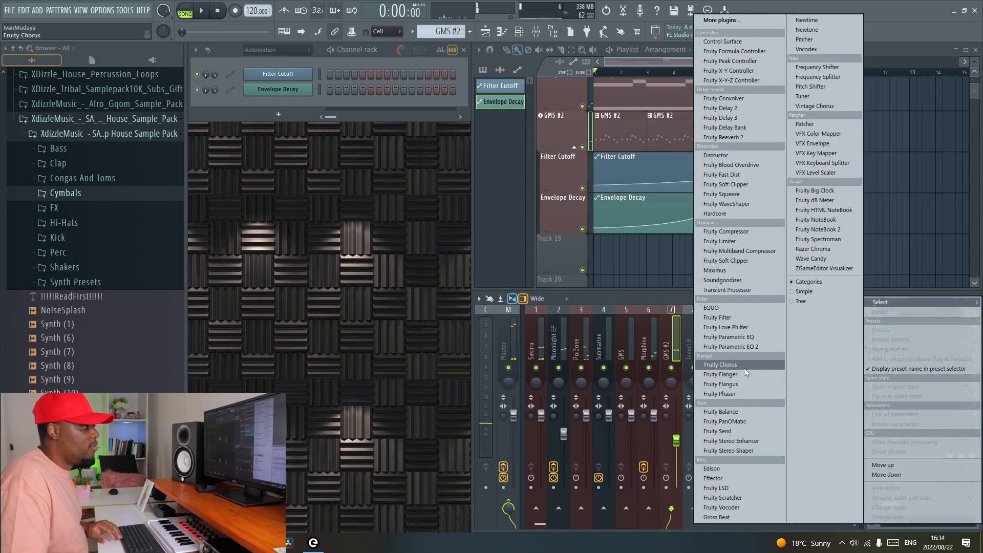
Add Fruity Reeverb 2 to the GMS #2 mixer track and listen to it with the arrangement.
left_click(728, 136)
key("space")
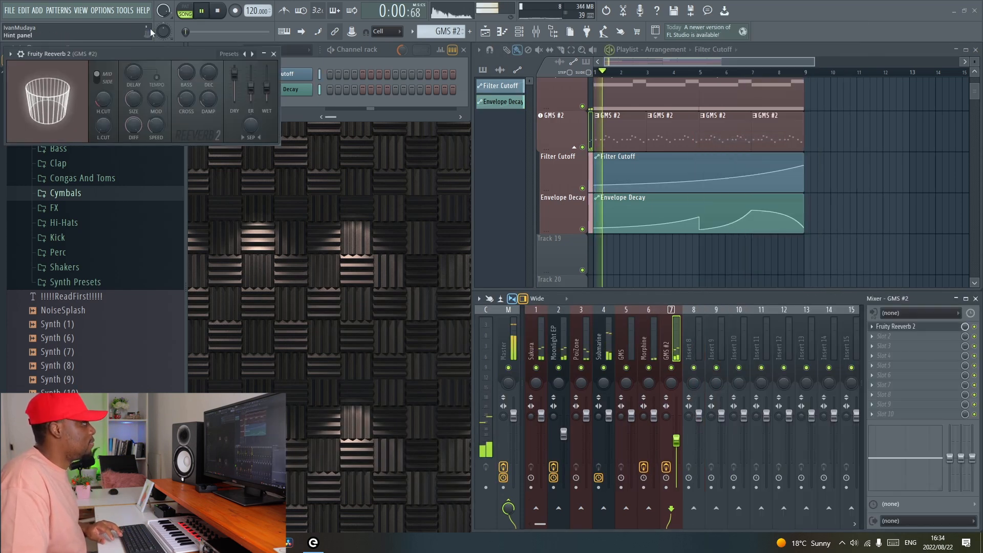
left_click_drag(170, 51, 316, 131)
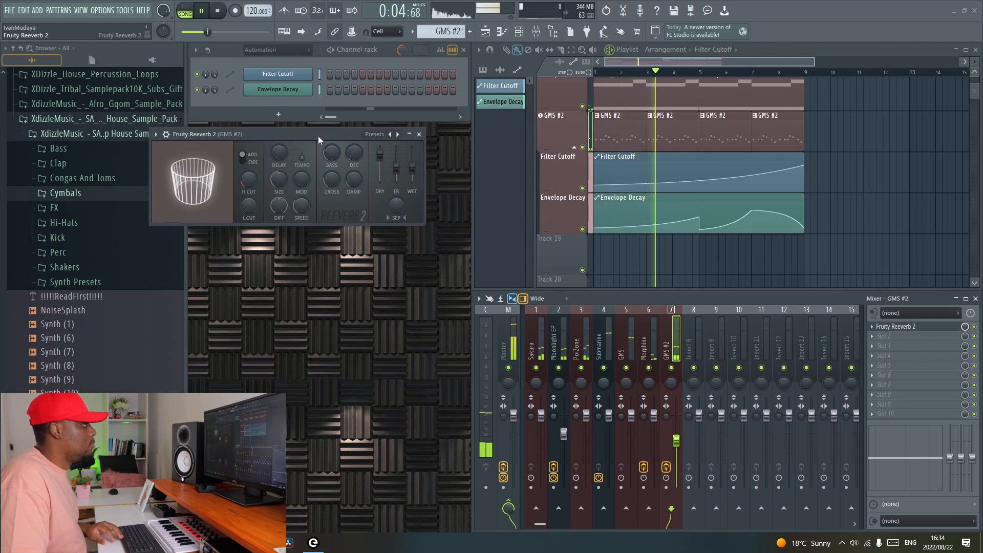
left_click_drag(318, 134, 361, 135)
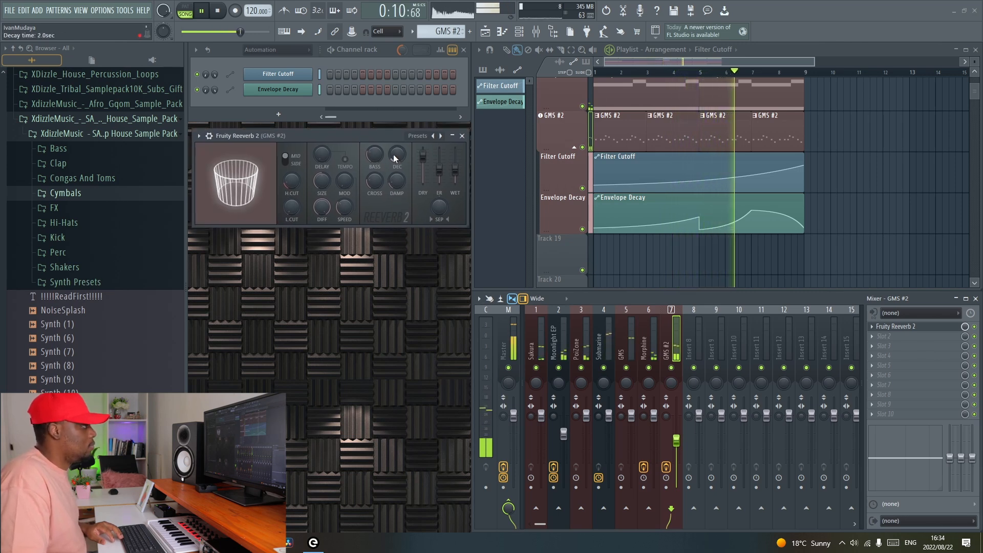
key("space")
Add Fruity Delay 3 ahead of Fruity Reeverb 2 on the GMS #2 mixer track and lower its output wet level during playback.
left_click(916, 341)
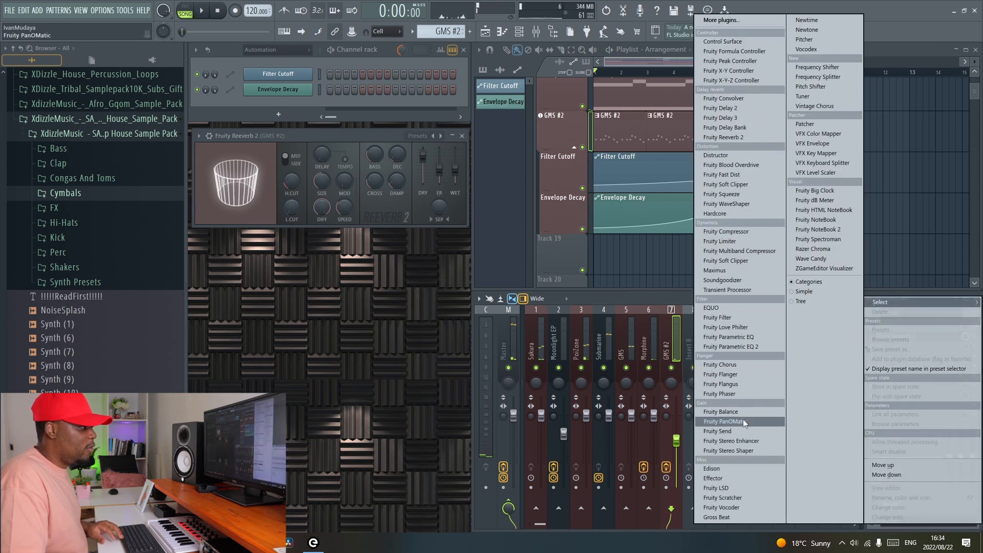
left_click(742, 118)
key("space")
left_click_drag(320, 64, 424, 103)
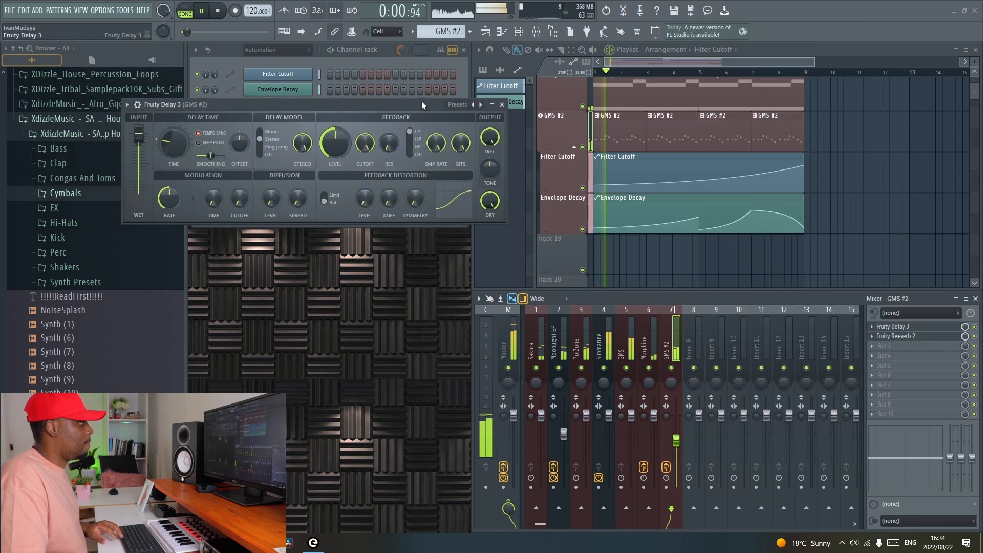
left_click_drag(421, 104, 473, 124)
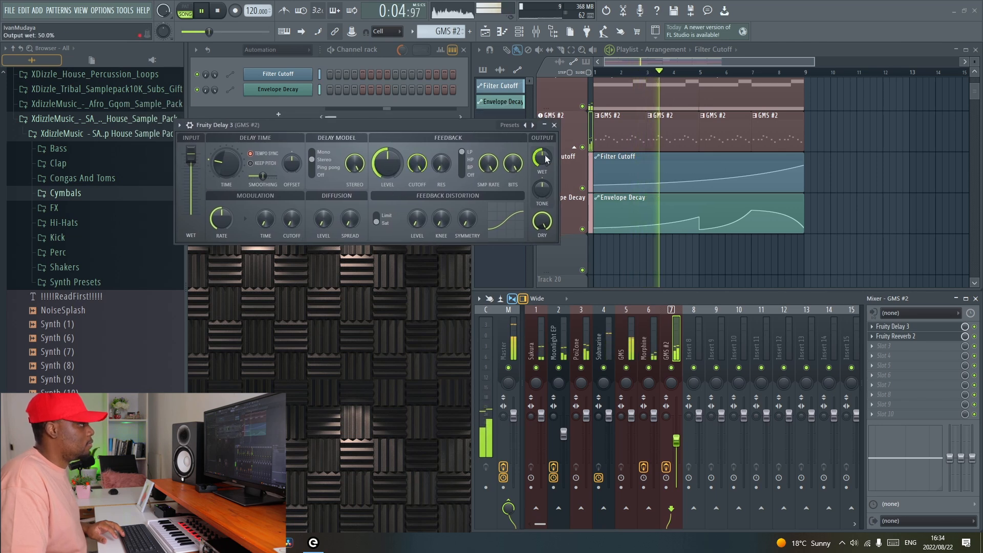
left_click_drag(542, 158, 546, 159)
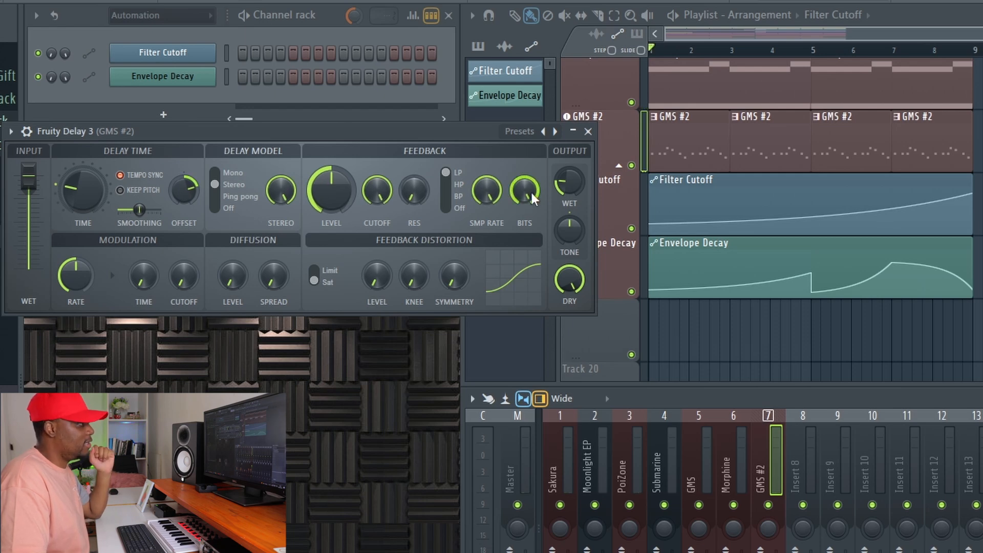
Create an automation clip for the delay's output wet level and raise its end point so the curve climbs towards bar 9.
right_click(565, 188)
left_click(629, 301)
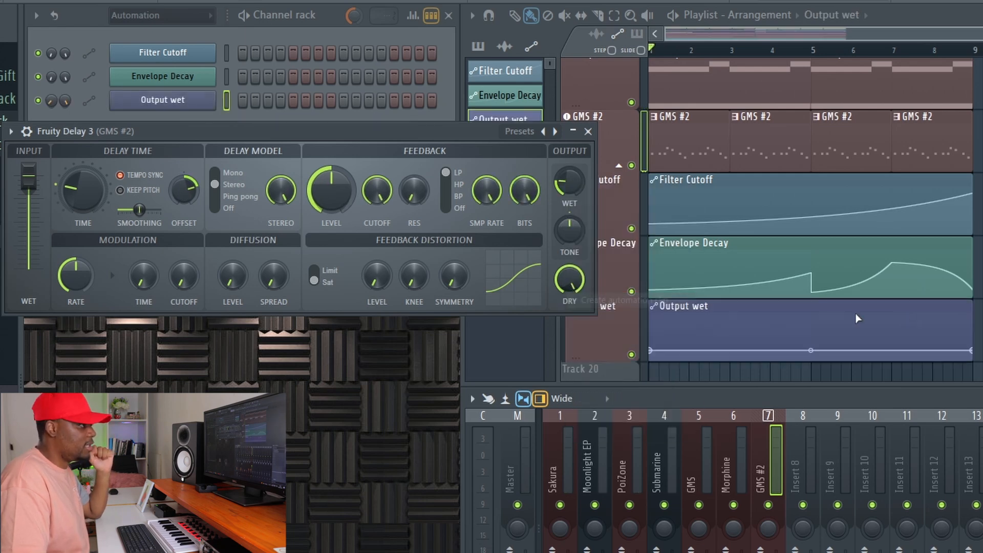
left_click_drag(950, 350, 962, 330)
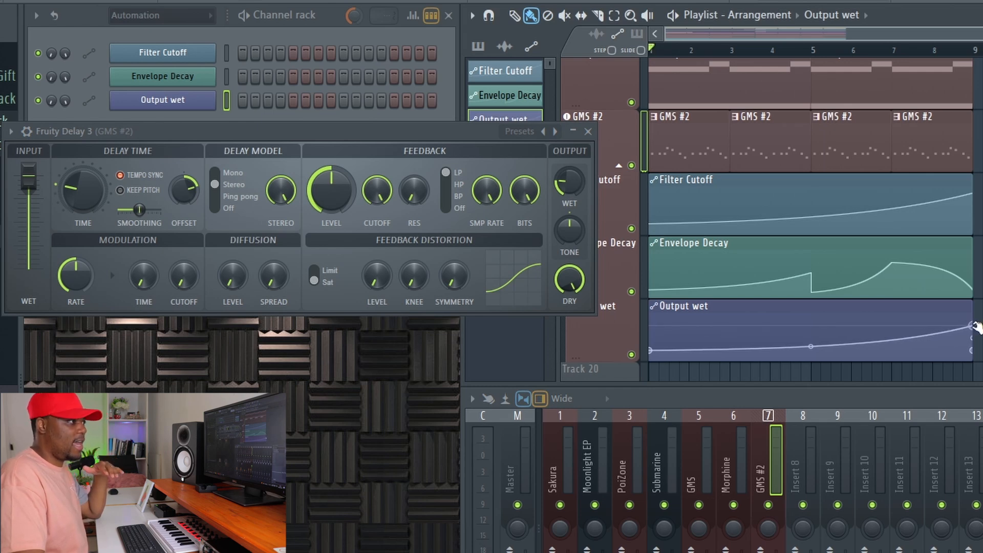
Look over the playlist tracks from FLEX down to Output wet and play back the arrangement.
scroll(928, 181, "up", 4)
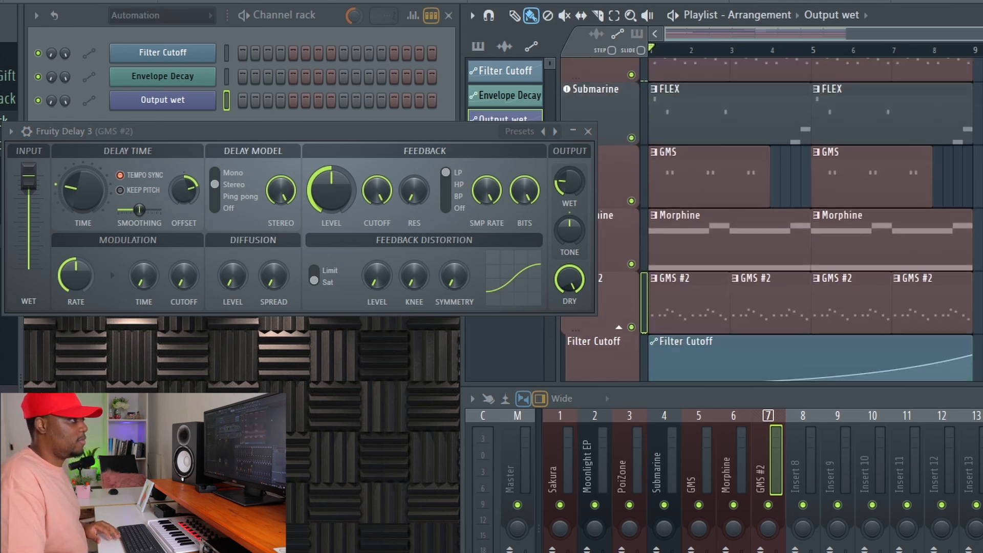
scroll(927, 180, "down", 2)
scroll(808, 220, "down", 1)
key("space")
scroll(809, 220, "down", 2)
scroll(864, 177, "down", 3)
key("space")
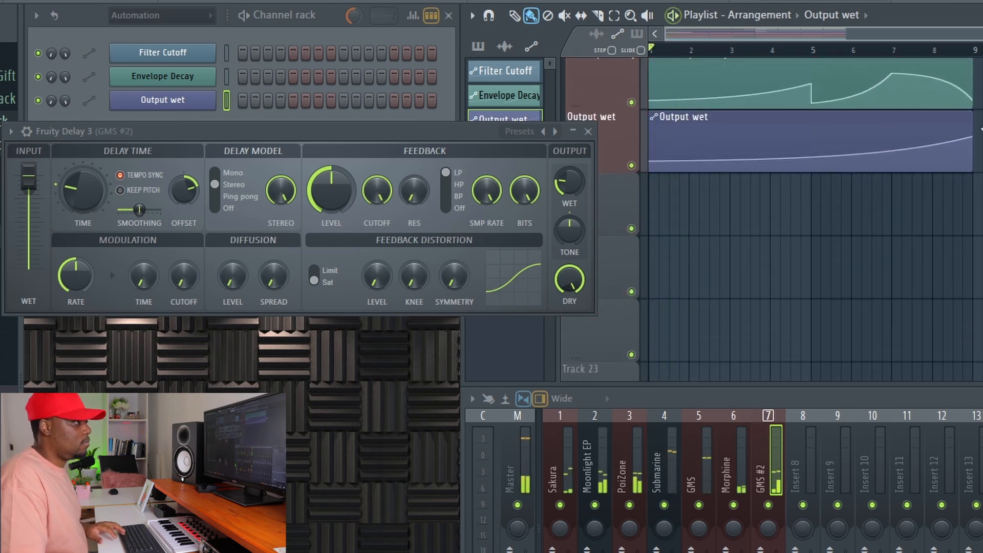
Move the Output wet automation's peak to bar 5, trim the clip to end there, and repeat it from bar 5.
left_click_drag(972, 137, 811, 143)
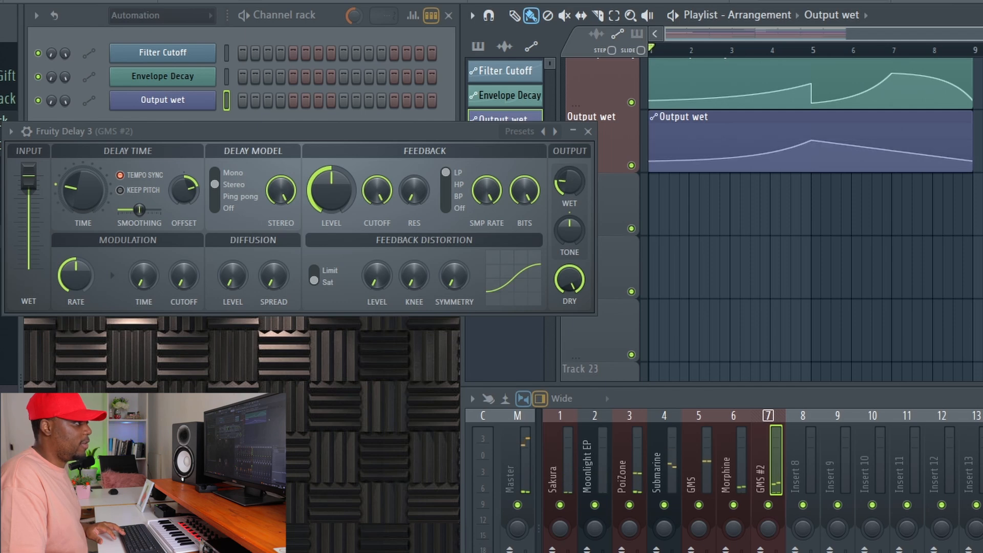
left_click_drag(961, 162, 816, 164)
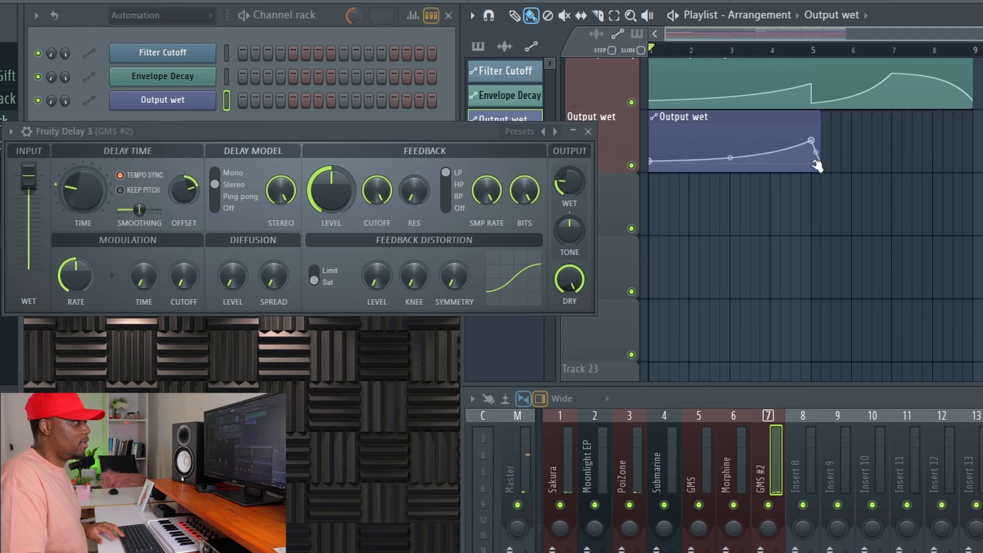
key("space")
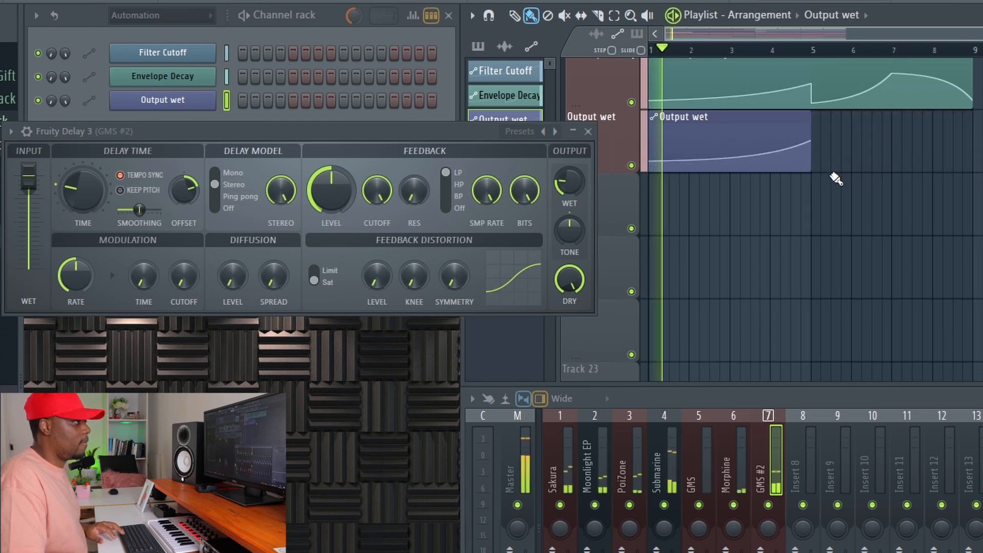
scroll(862, 230, "up", 3)
scroll(846, 263, "down", 1)
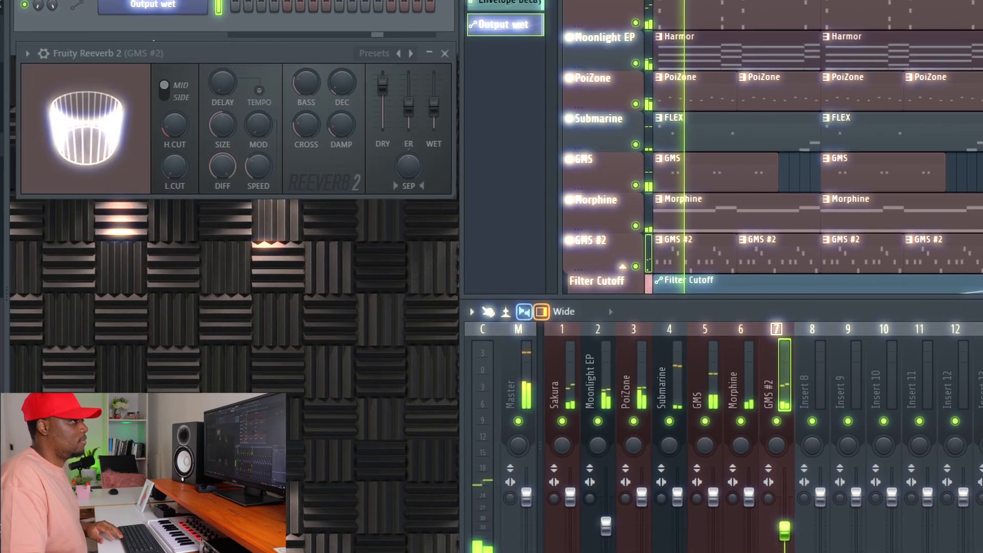
Close the Fruity Reeverb 2 and mixer windows, and delete the GMS clip in the first four bars during playback.
scroll(768, 153, "down", 4)
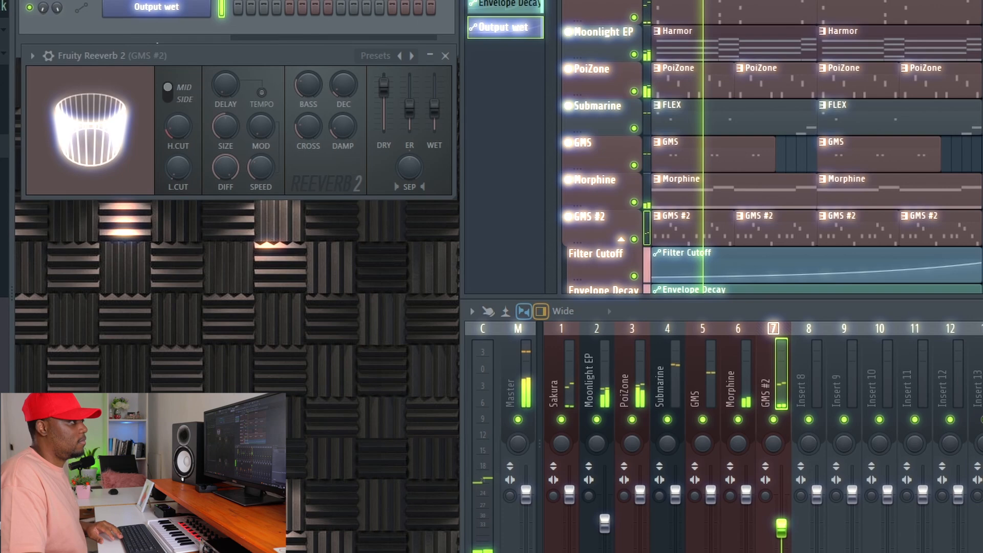
scroll(768, 154, "up", 1)
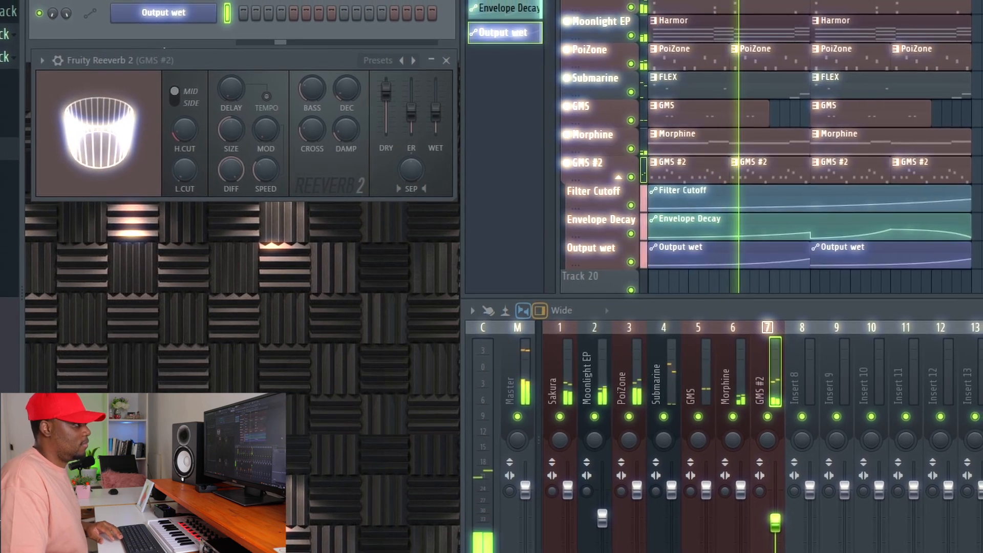
key("Return")
scroll(977, 130, "up", 5)
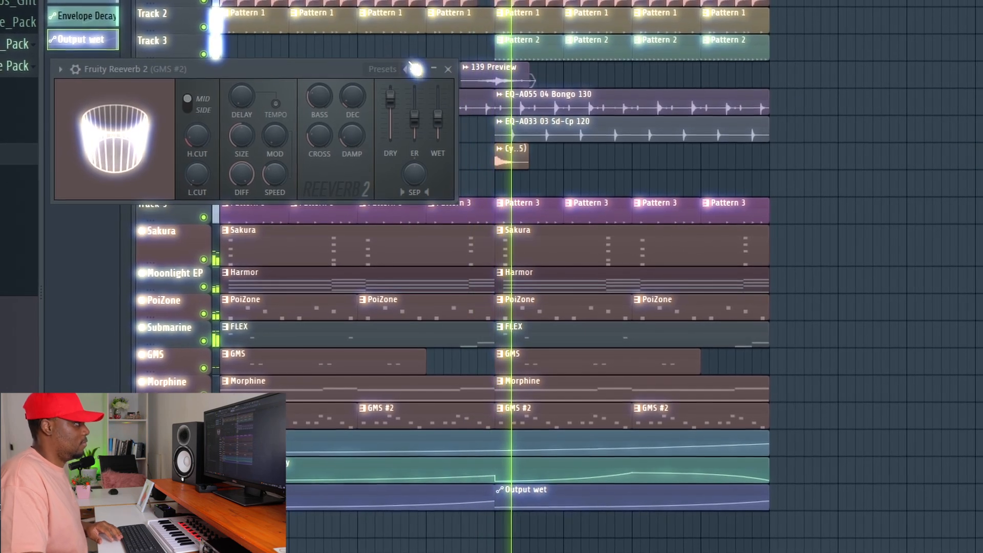
left_click(447, 67)
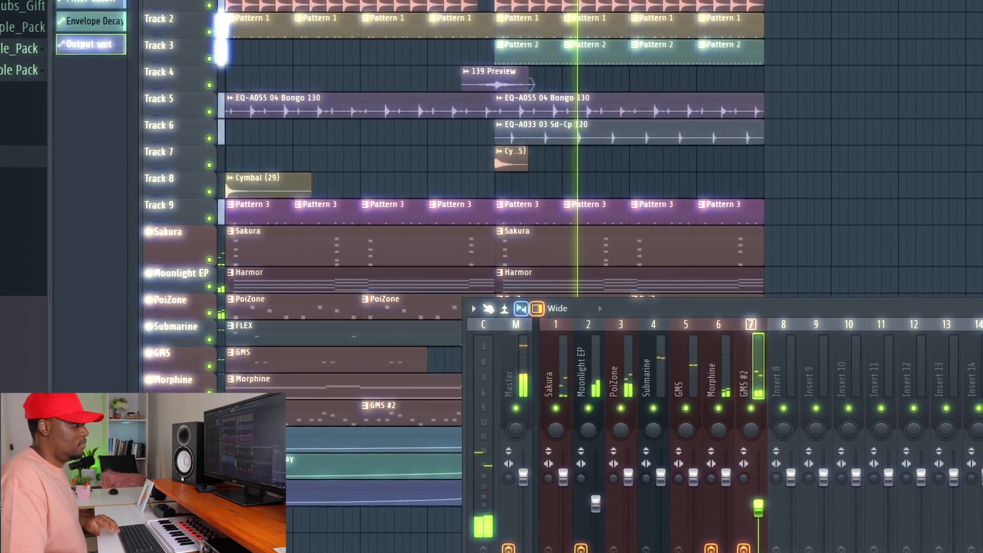
key("F9")
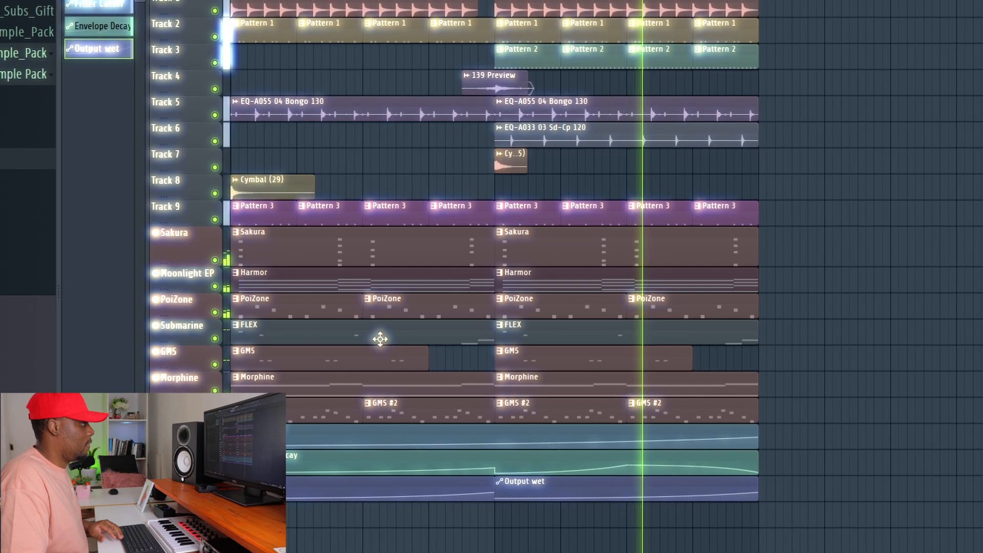
right_click(376, 367)
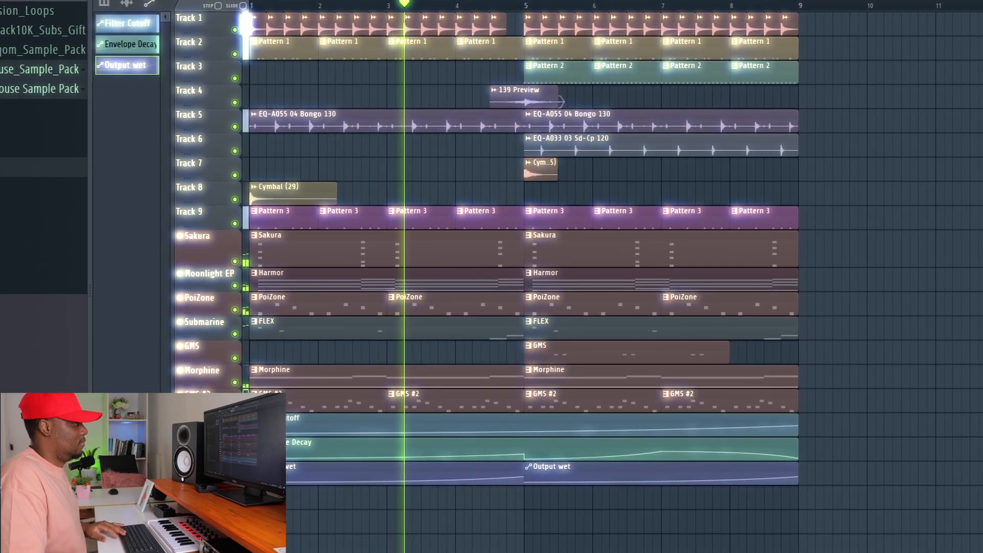
key("space")
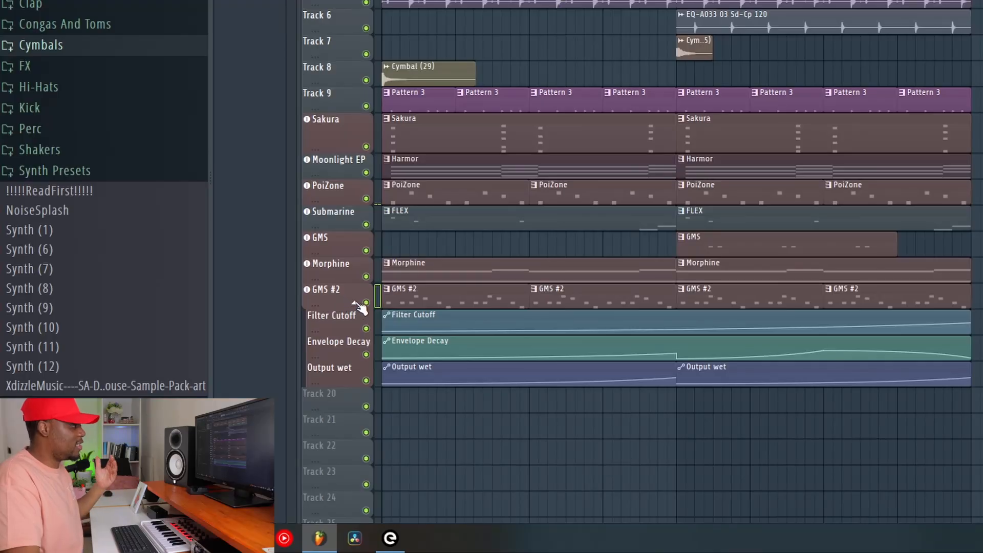
Collapse the automation tracks grouped under GMS #2 and rename Track 1 with the preset name Kick.
left_click(358, 305)
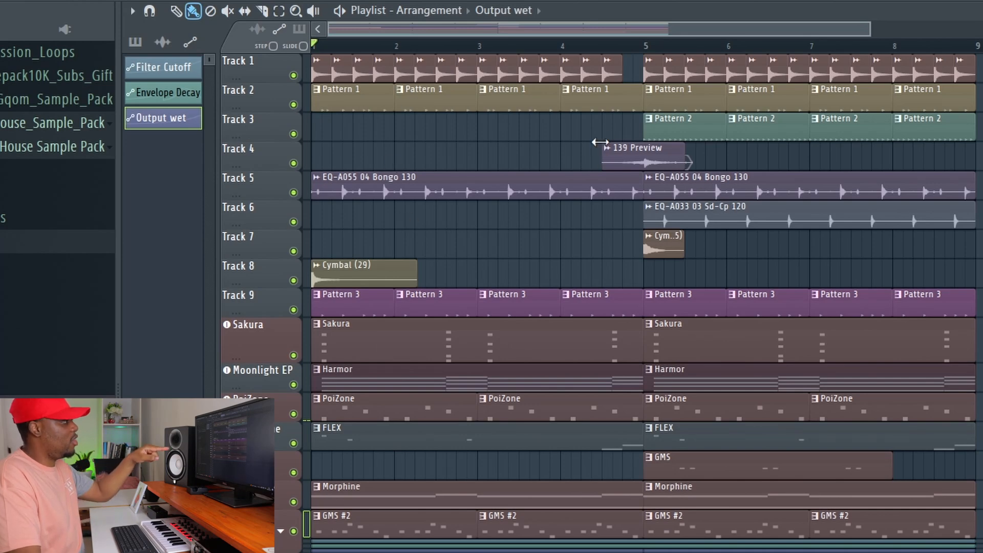
right_click(271, 66)
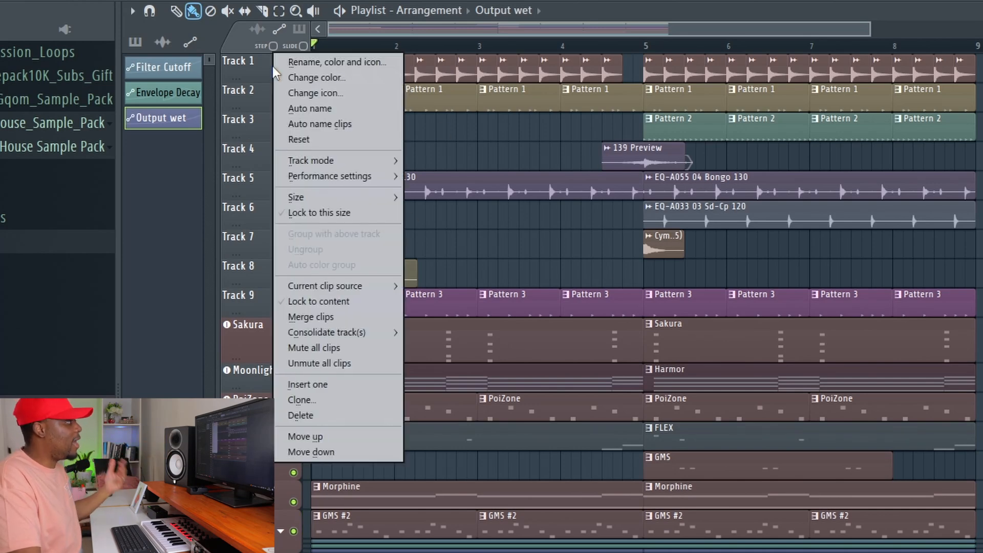
left_click(338, 63)
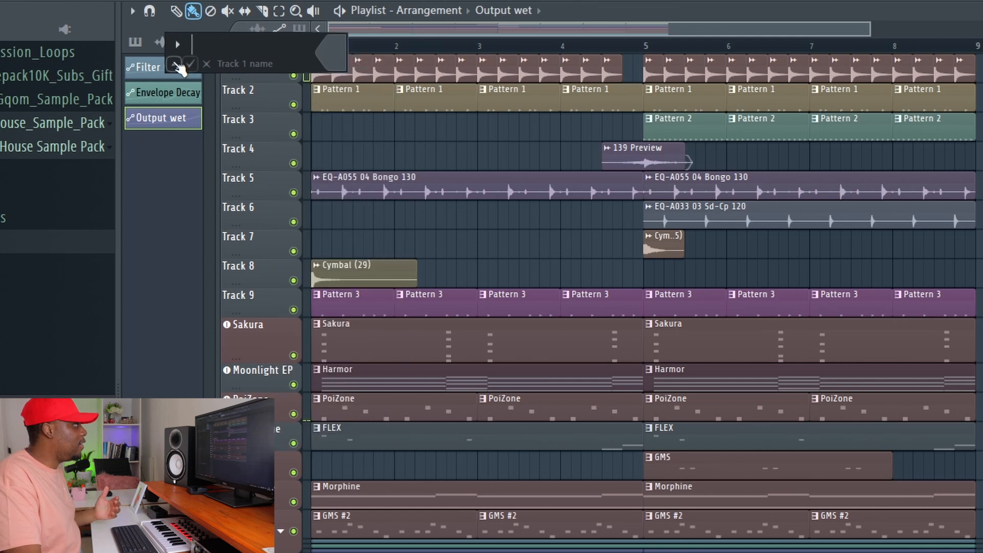
left_click(174, 64)
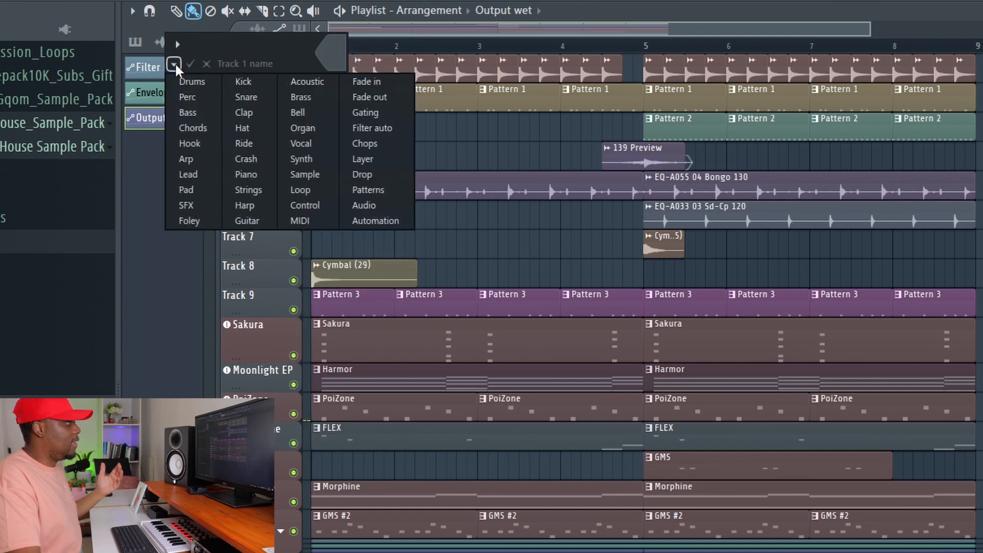
left_click(247, 83)
right_click(245, 96)
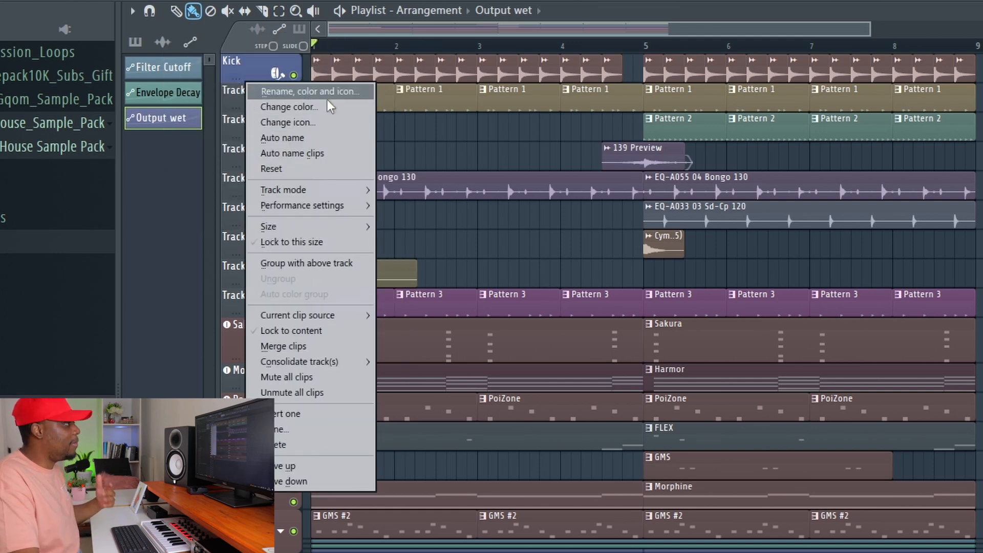
left_click(659, 31)
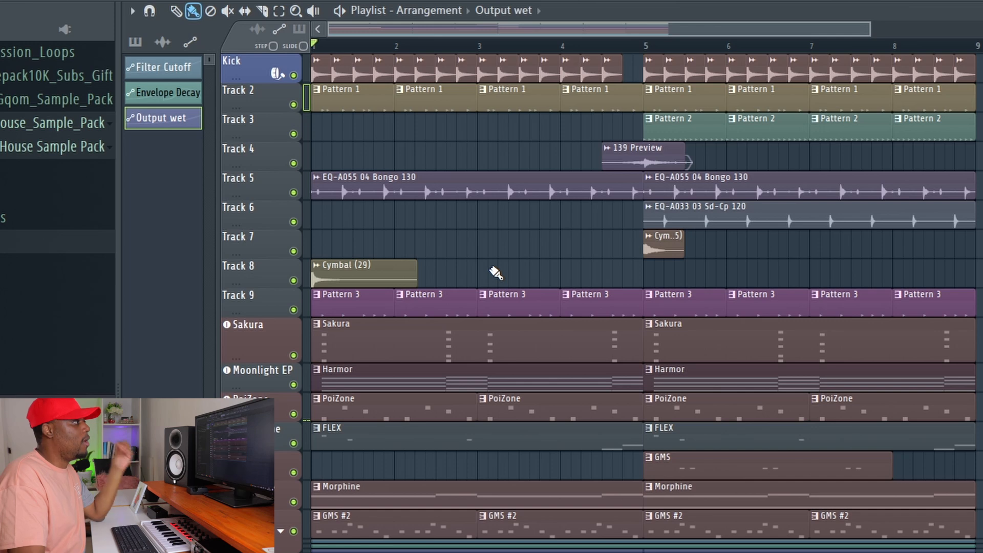
Inspect the mixer track assignment in the Kick (9) audio clip's channel settings, and close them.
left_click(509, 68)
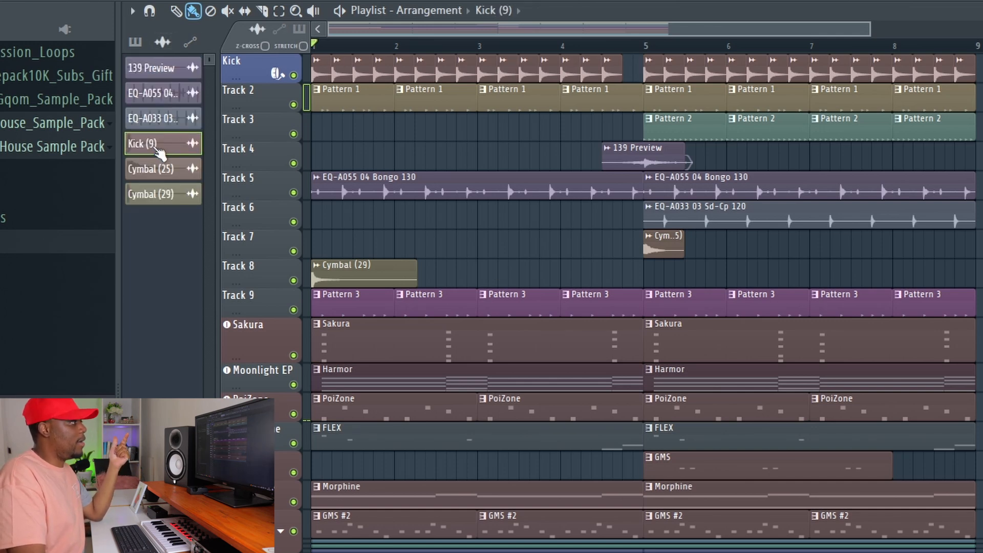
double_click(405, 68)
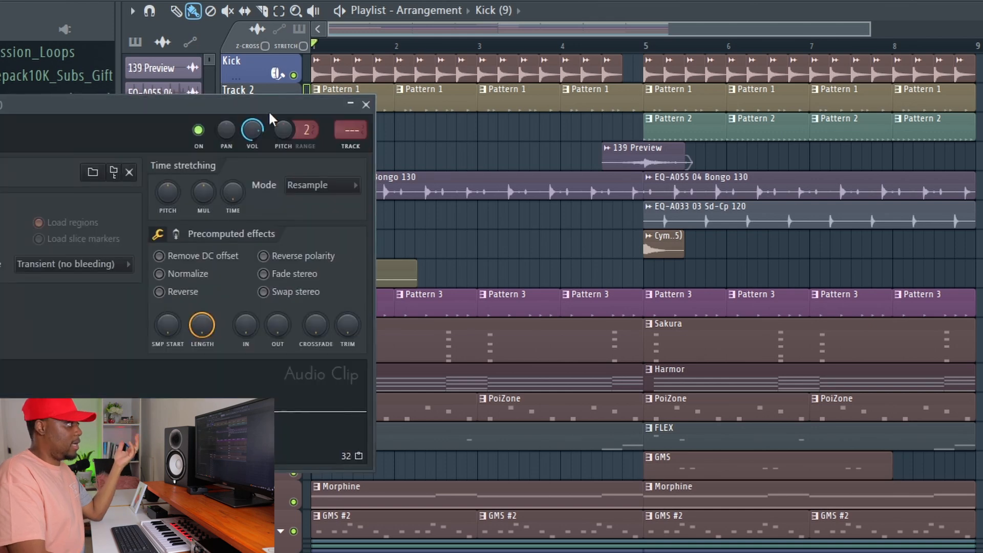
left_click_drag(227, 112, 246, 124)
left_click(385, 117)
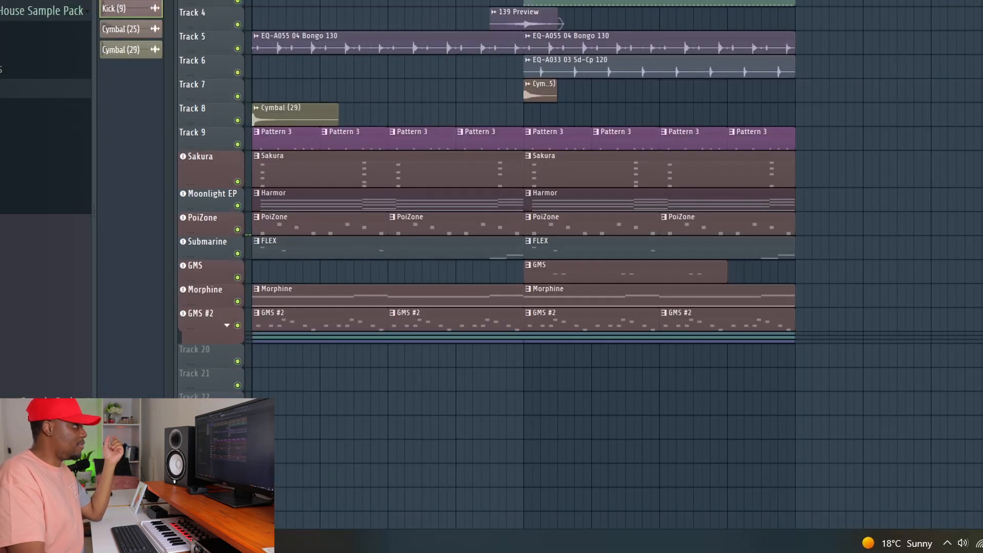
Add the NoiseSplash sample as an audio track on Track 20 and open its clip's channel settings.
left_click_drag(5, 242, 212, 353)
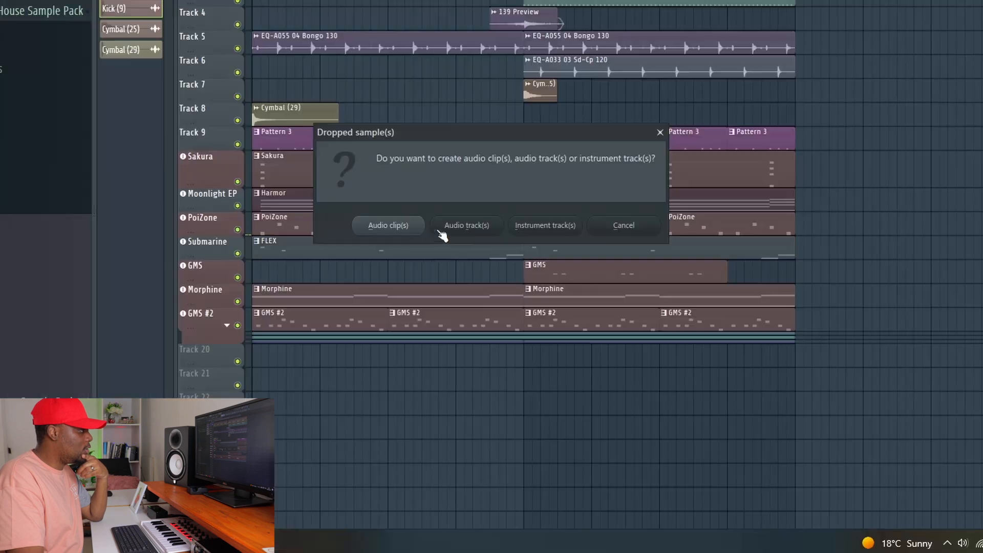
left_click(432, 308)
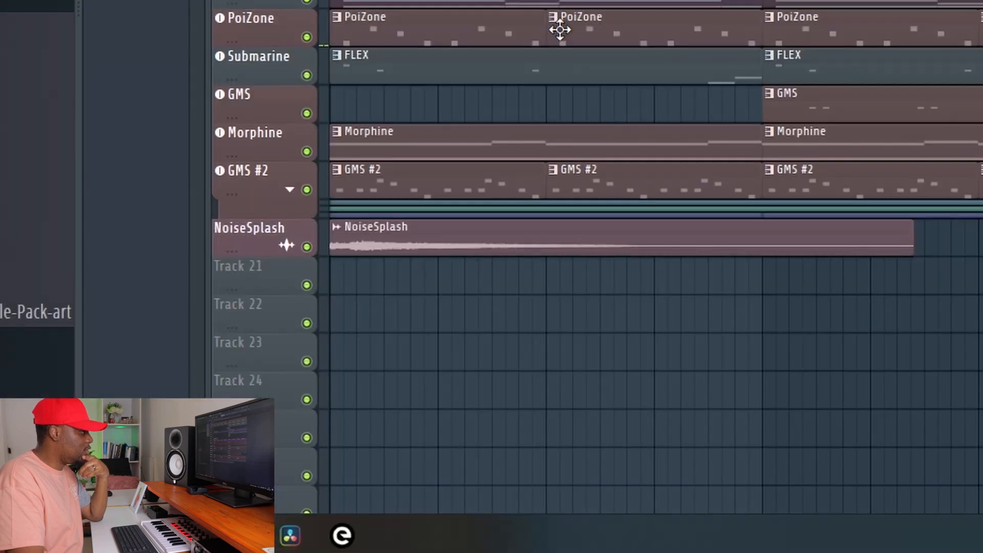
double_click(374, 241)
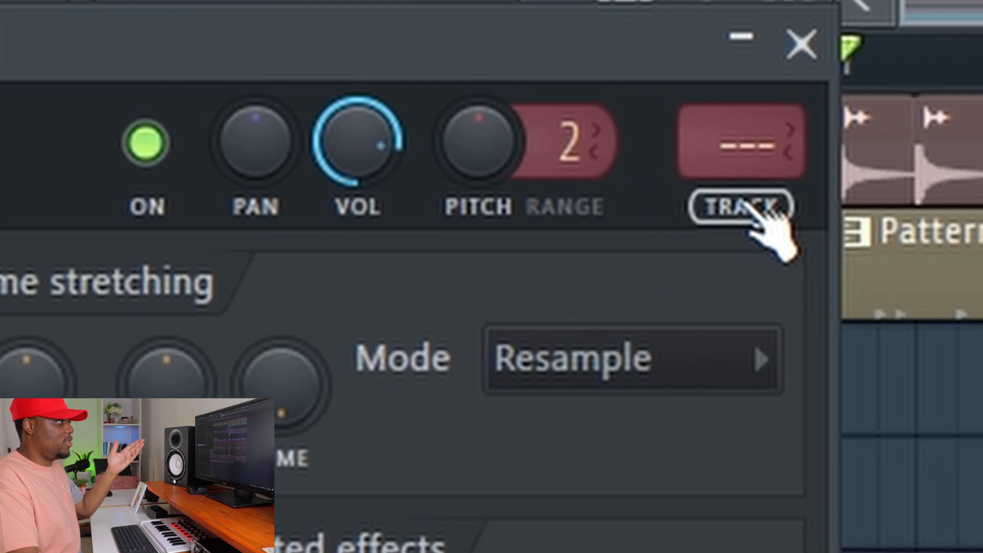